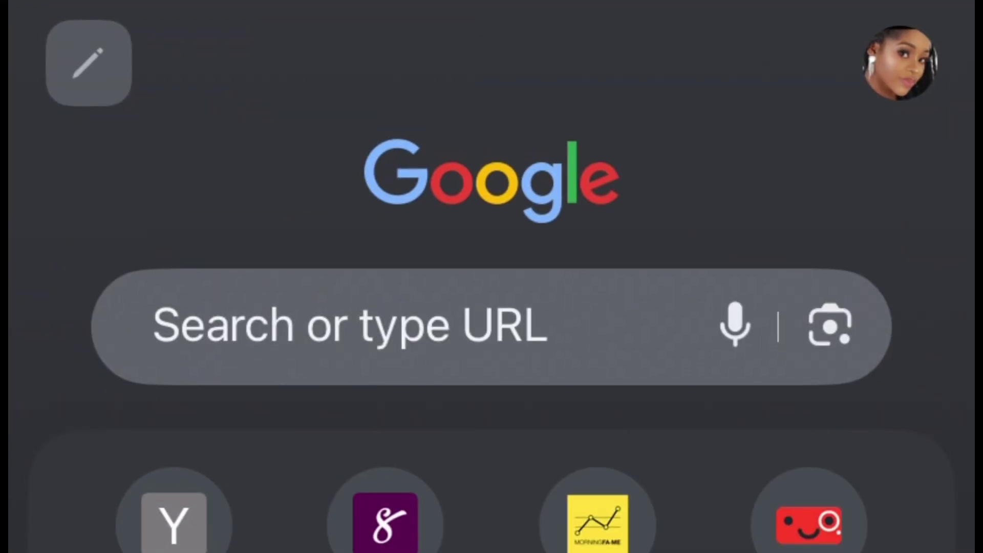
- Enter studio.youtube.com in Chrome's address bar to reach YouTube Studio
left_click(358, 326)
type("st")
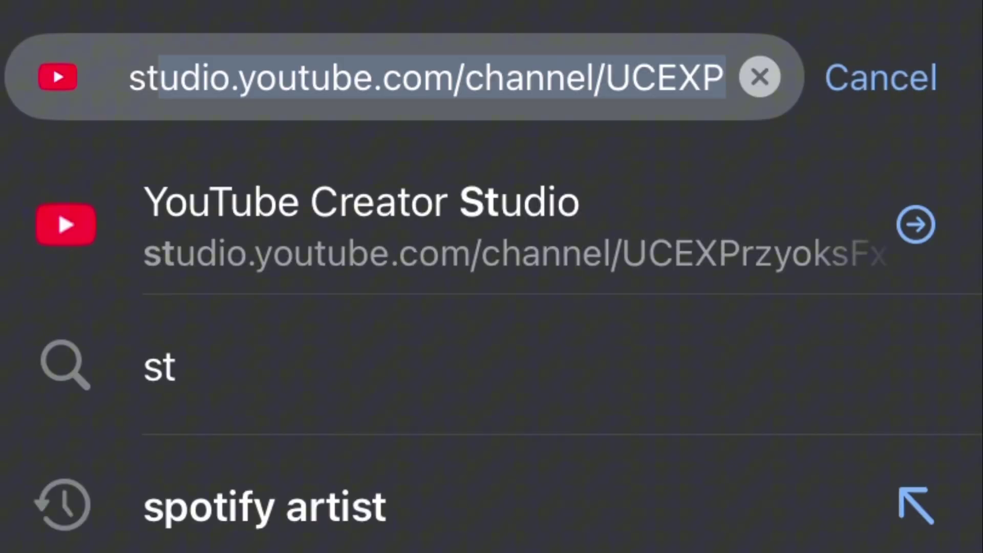
type("udi")
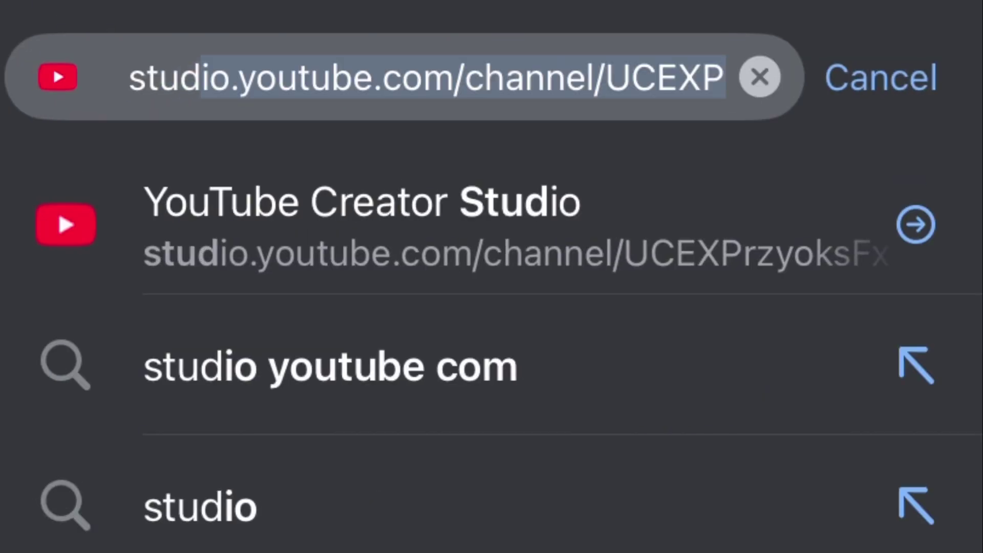
type("o.y")
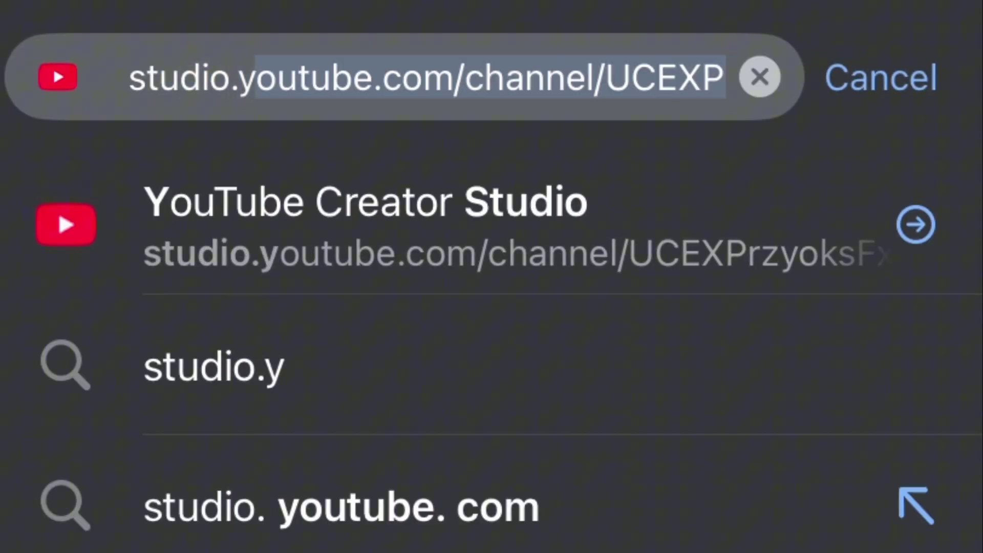
type("outube")
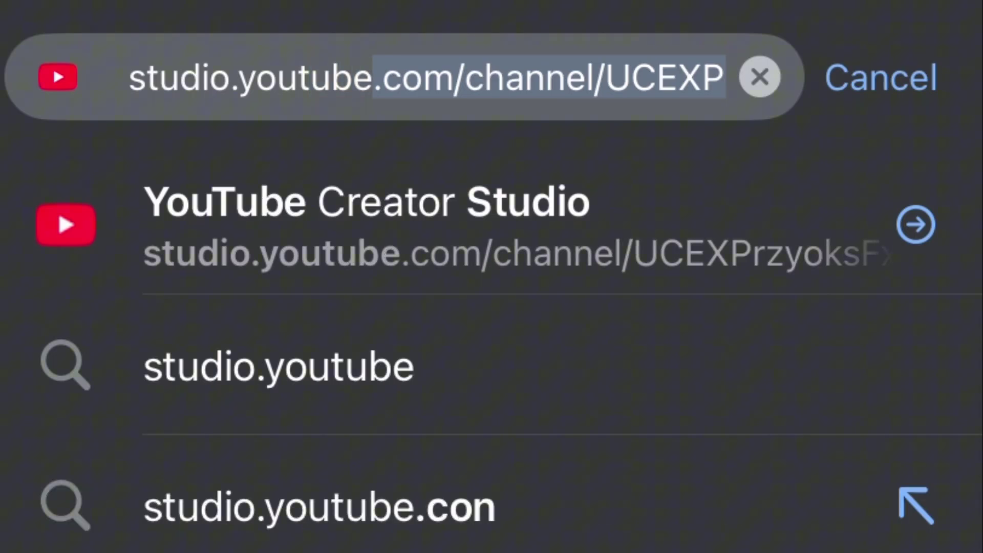
type(".com")
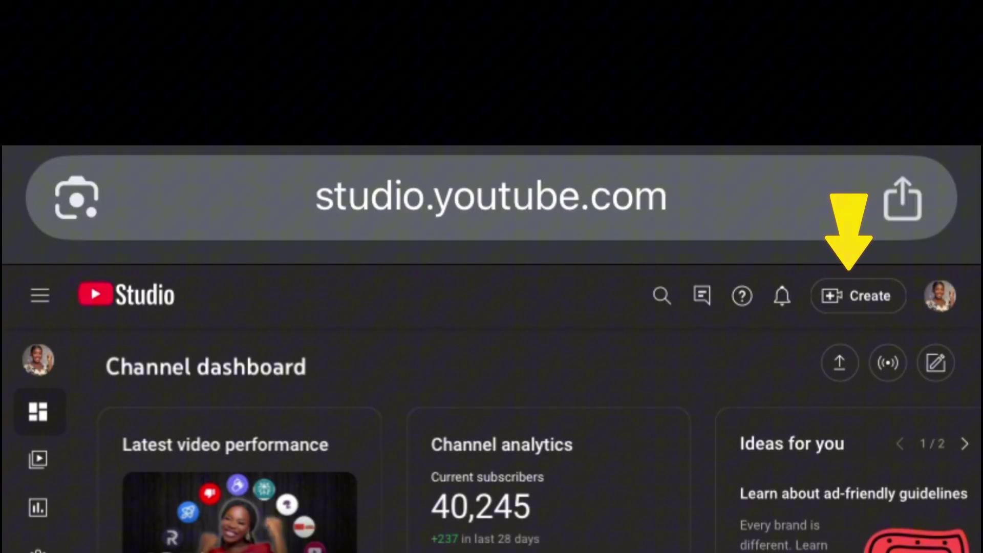
- Start a new upload from Create > Upload videos and choose Select files
left_click(858, 296)
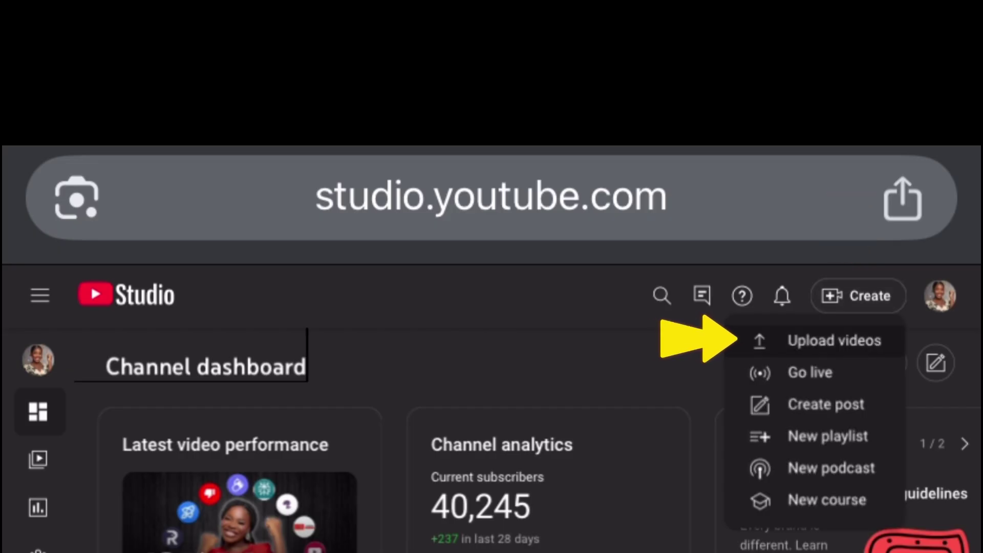
left_click(834, 340)
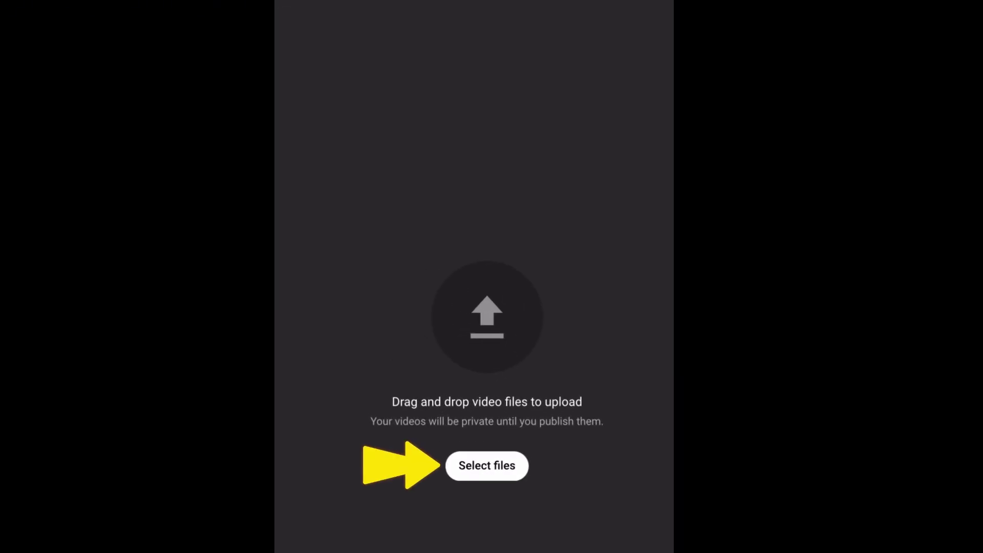
left_click(490, 466)
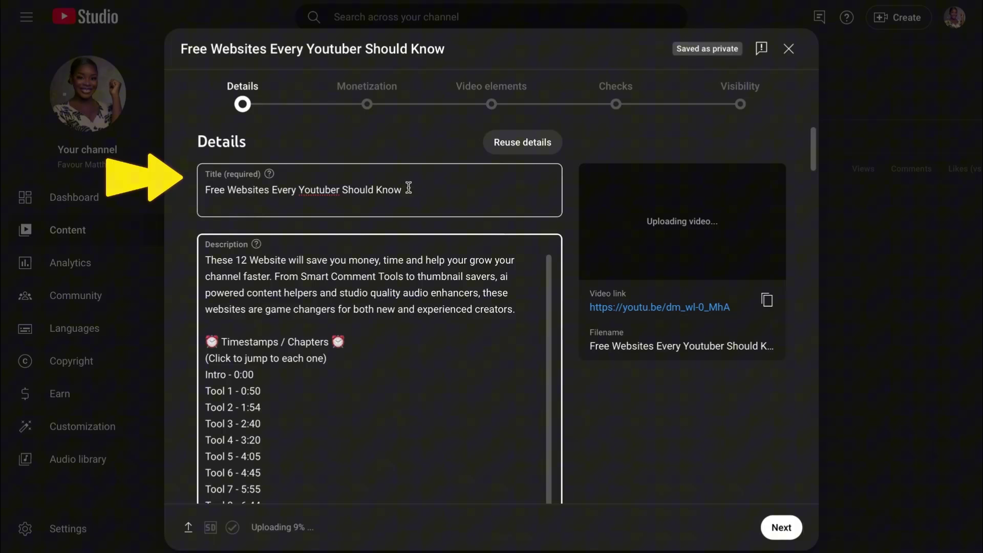
- Highlight the title 'Free Websites Every Youtuber Should Know' in the Title field
left_click_drag(406, 189, 200, 185)
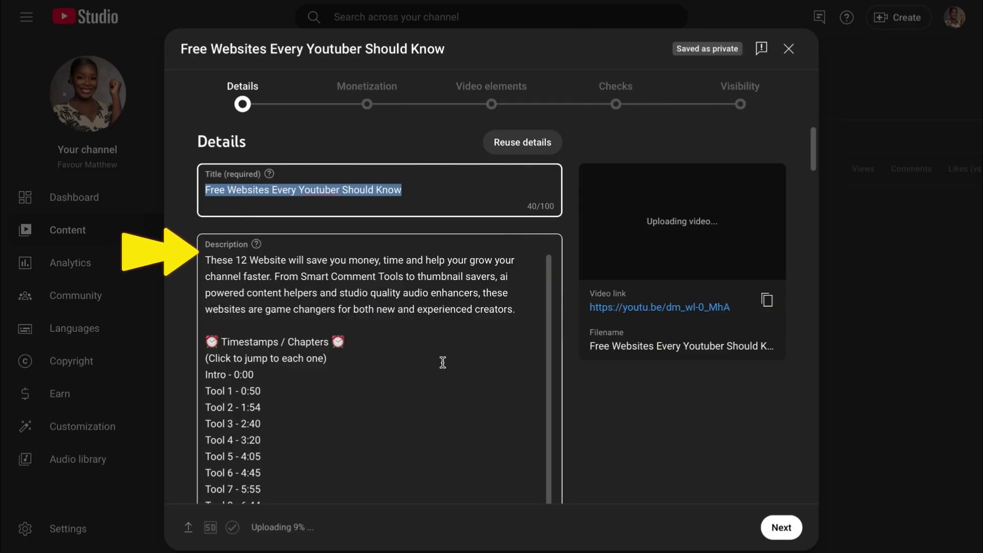
scroll(443, 362, "down", 1)
scroll(443, 362, "up", 1)
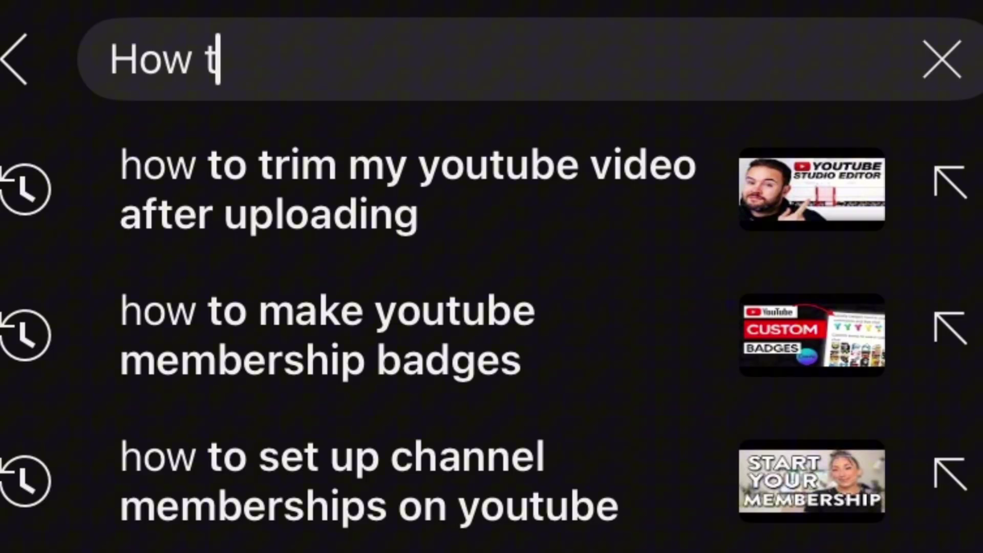
type("o cook ")
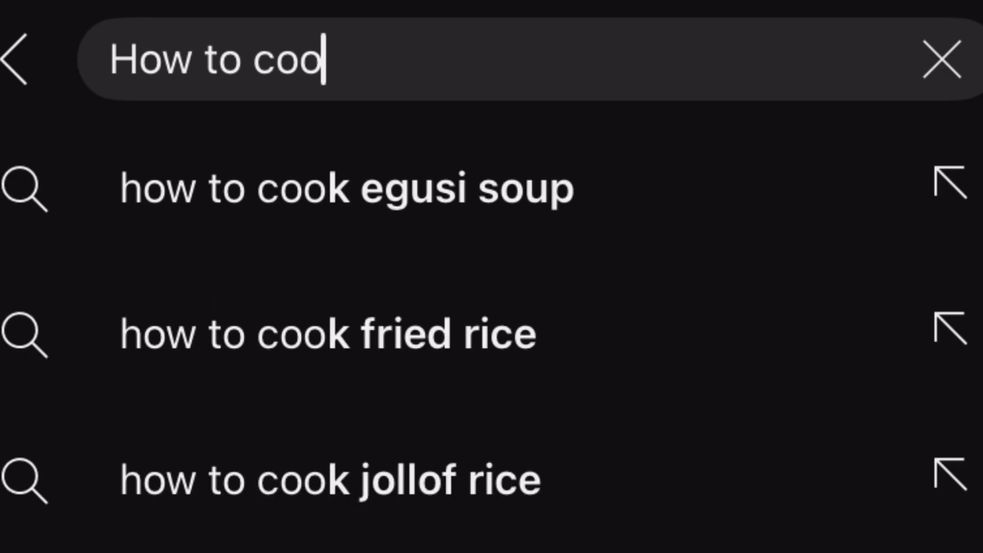
type("rice")
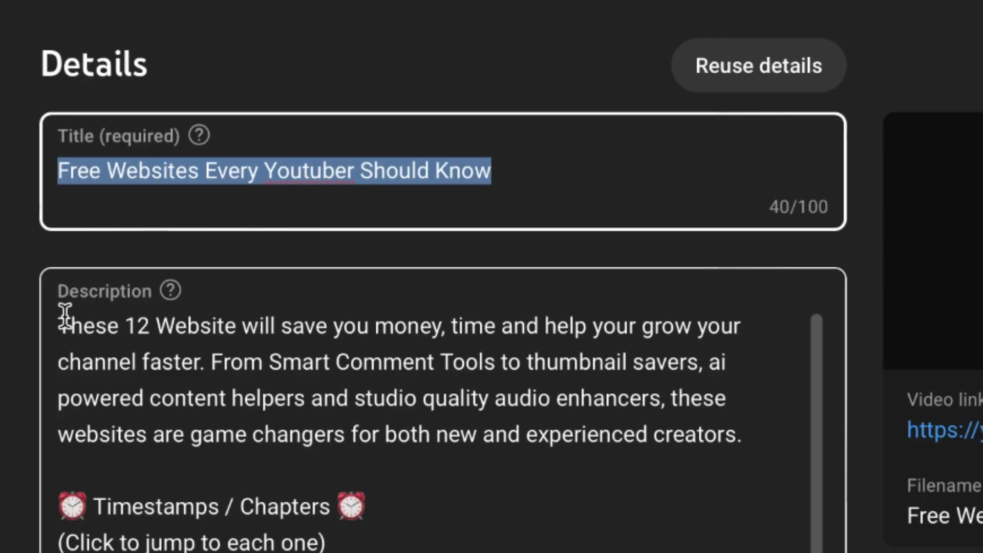
left_click_drag(65, 316, 254, 464)
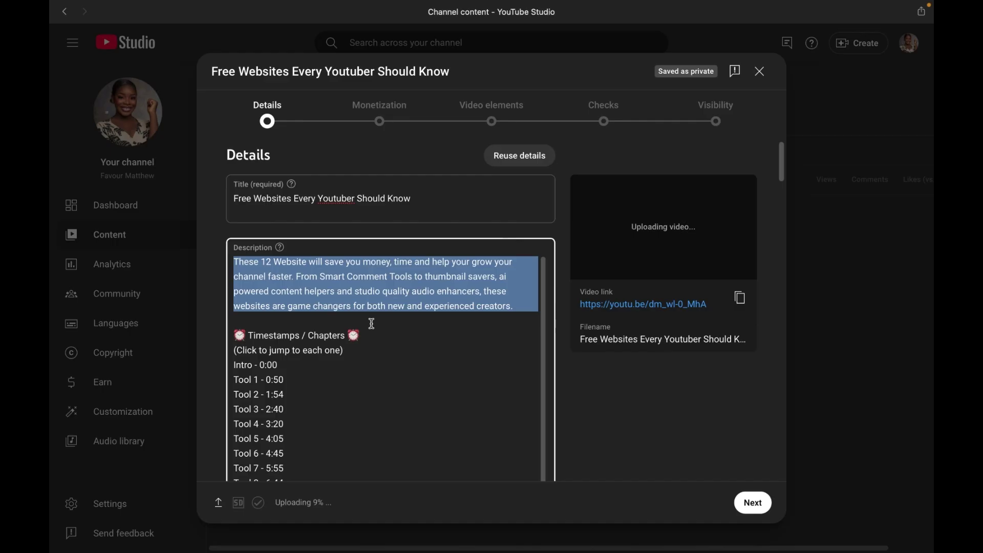
scroll(396, 476, "down", 1)
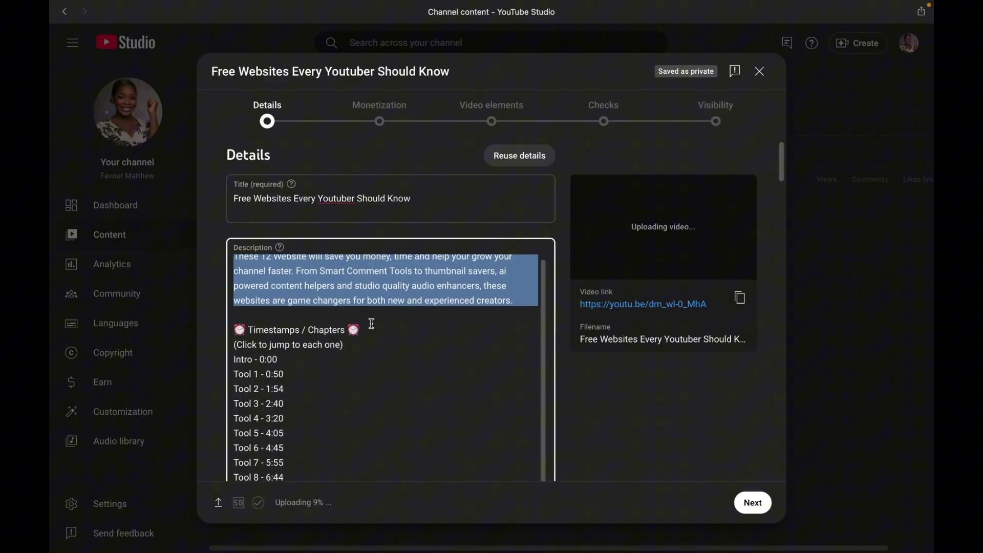
scroll(372, 324, "down", 1)
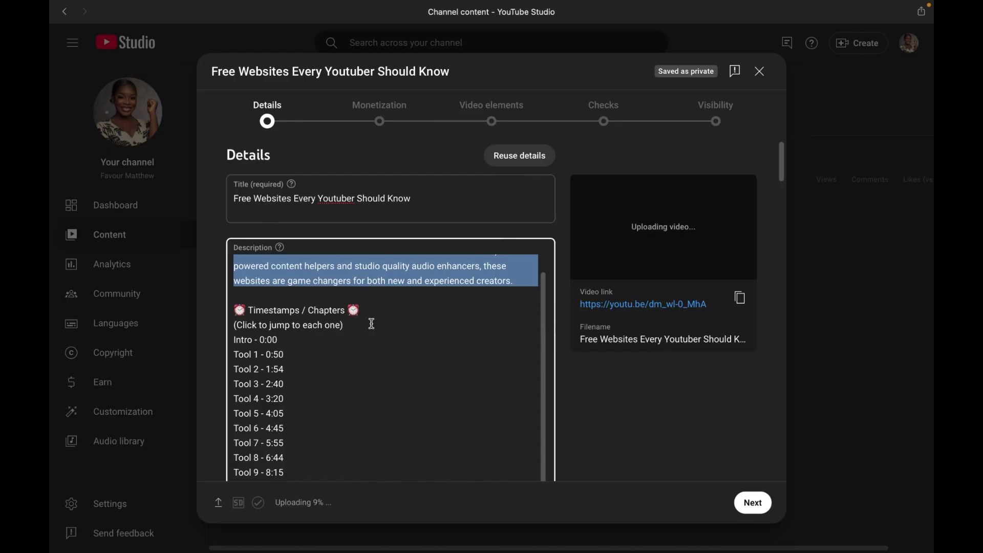
scroll(371, 324, "down", 1)
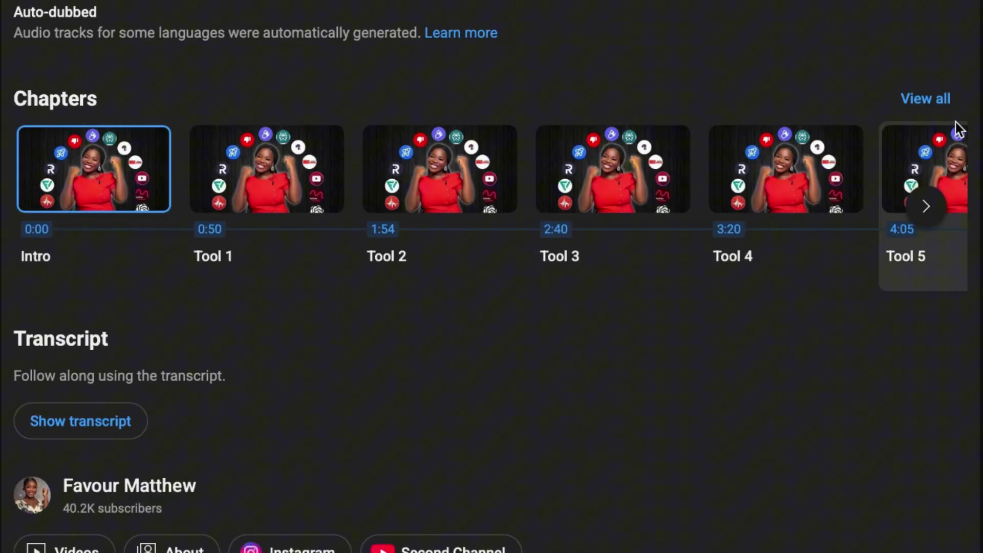
left_click(934, 110)
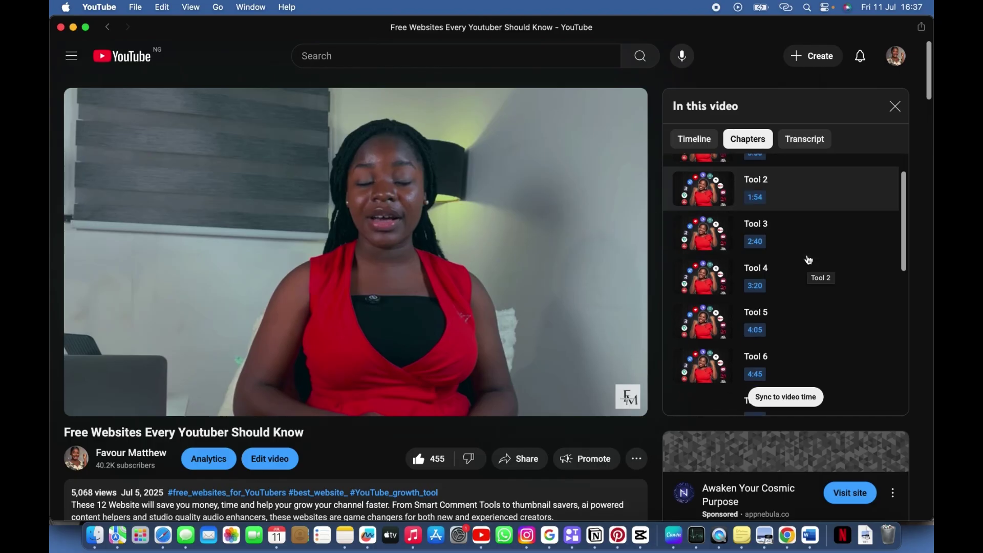
scroll(809, 260, "down", 5)
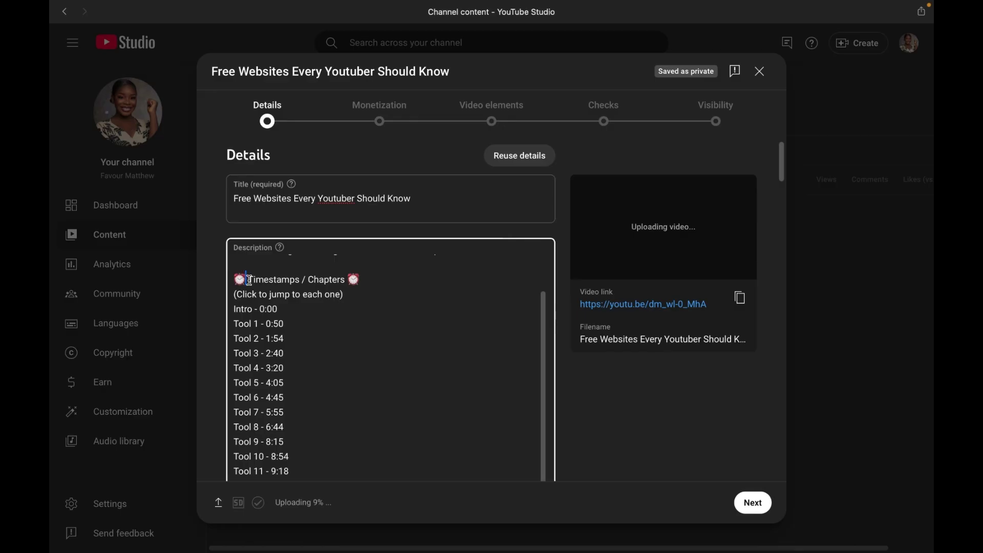
left_click_drag(250, 280, 350, 429)
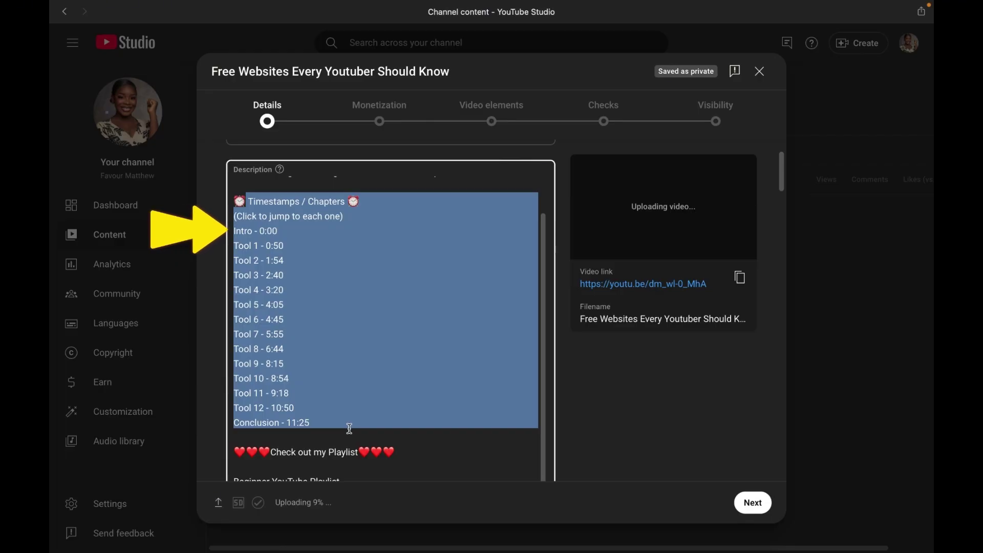
left_click_drag(350, 428, 349, 427)
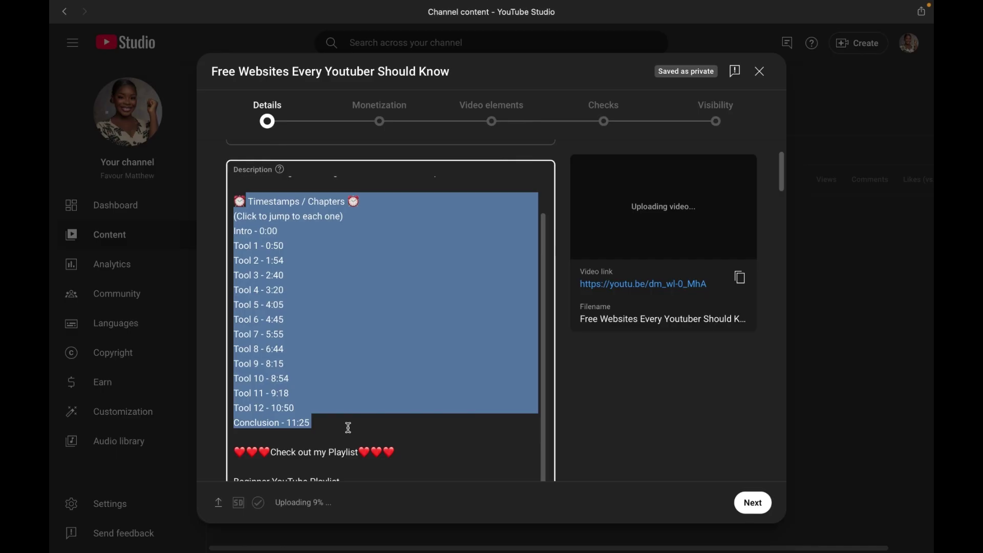
scroll(349, 428, "down", 2)
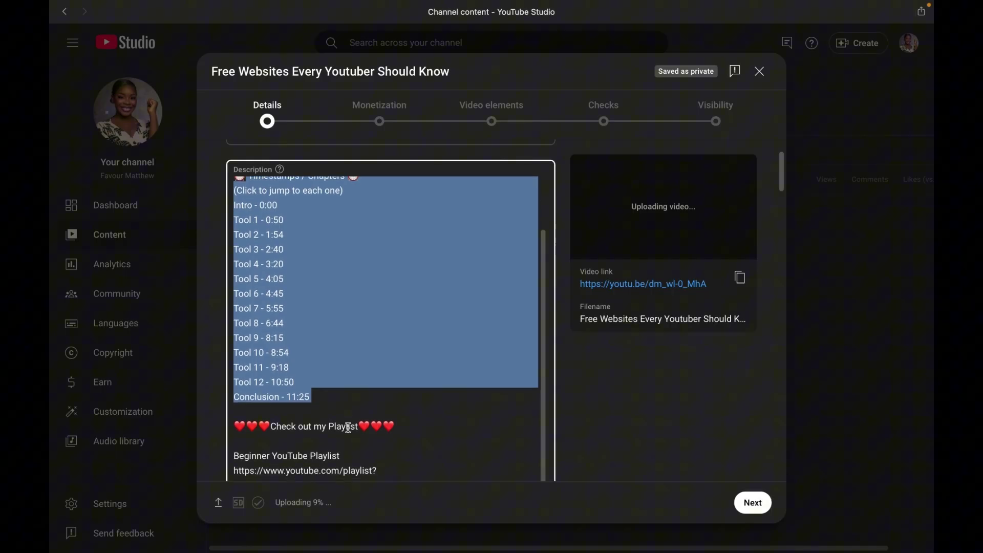
scroll(348, 428, "down", 5)
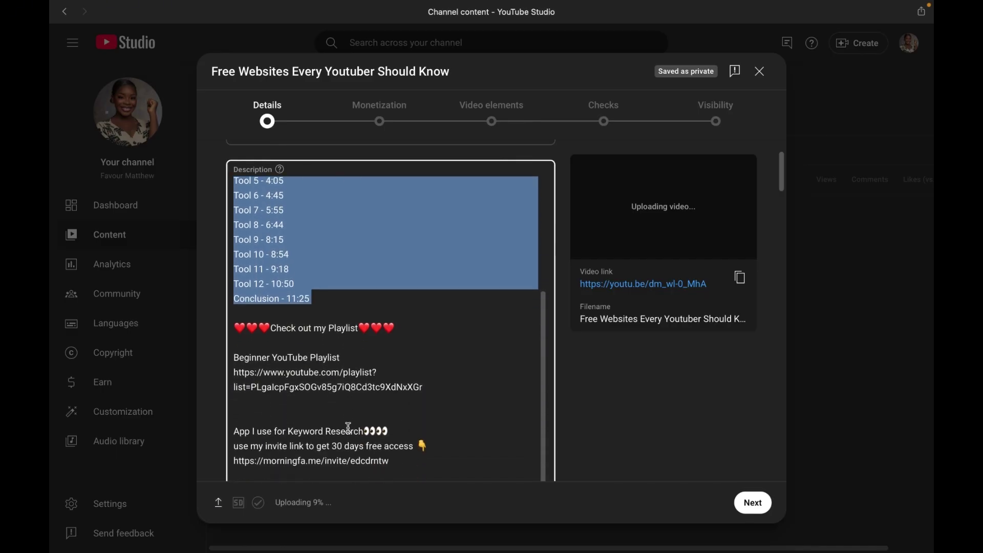
left_click(238, 326)
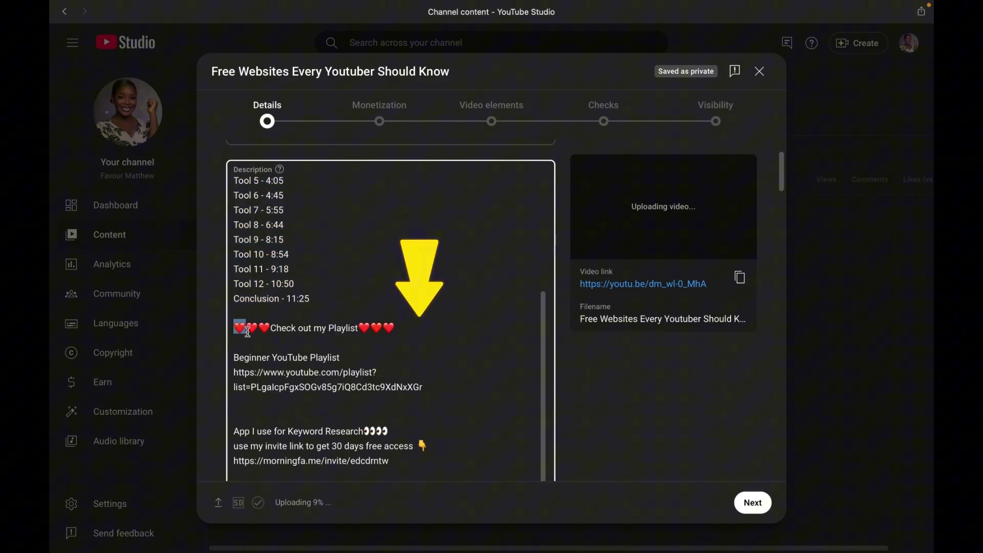
left_click_drag(247, 333, 457, 402)
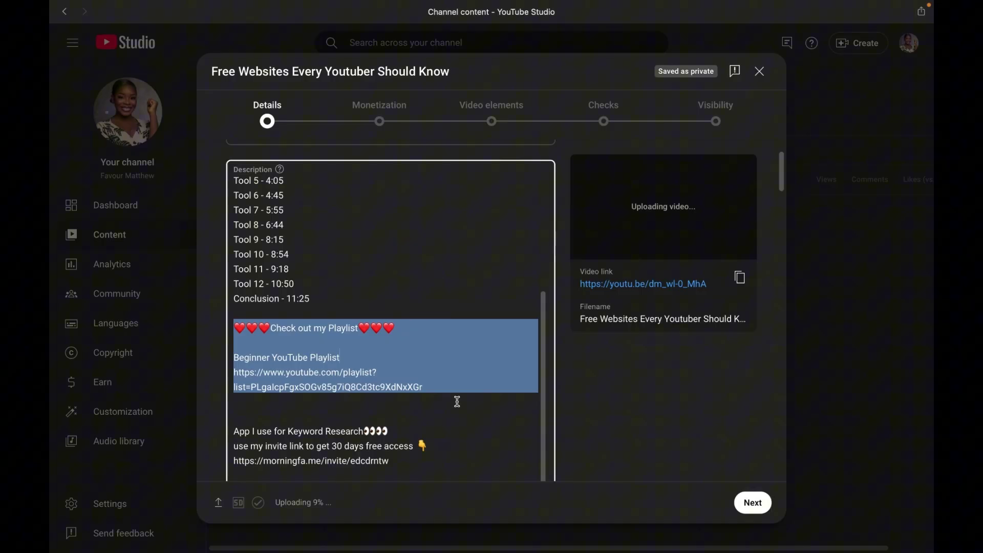
scroll(457, 402, "down", 3)
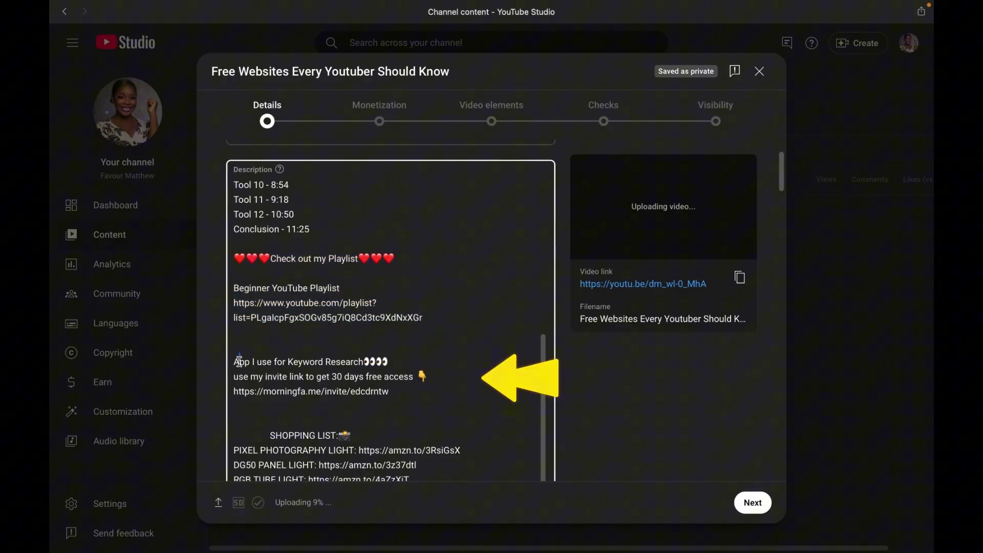
left_click_drag(239, 362, 359, 416)
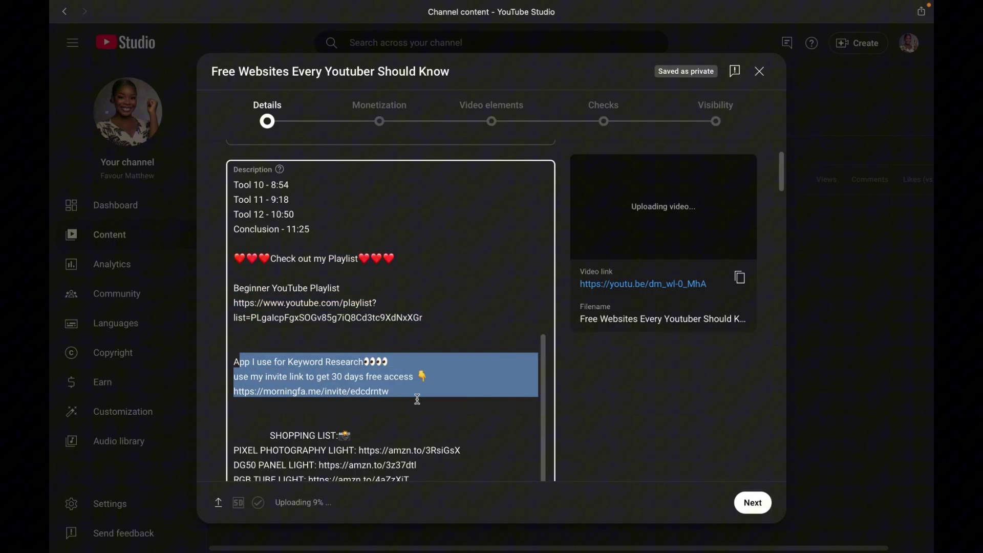
scroll(417, 399, "down", 2)
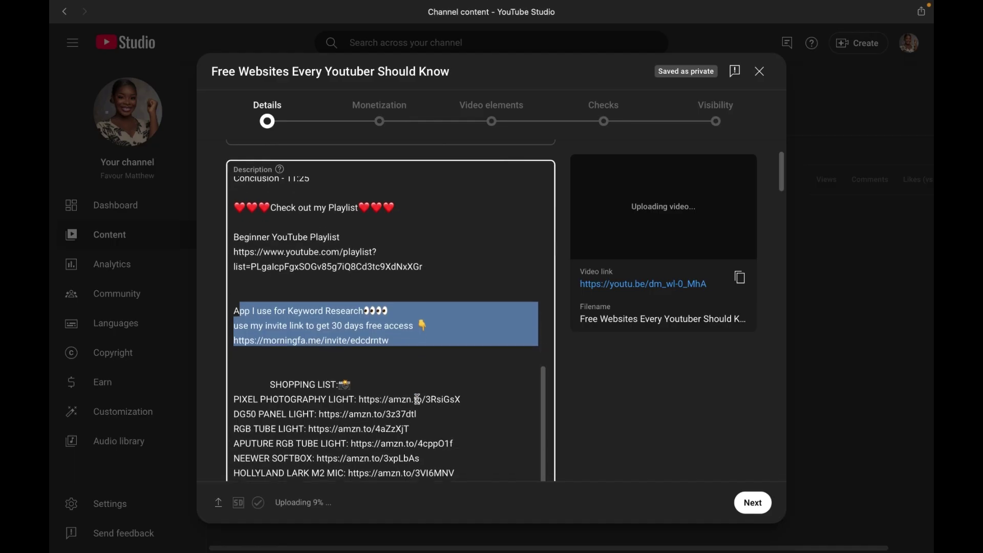
scroll(417, 399, "down", 2)
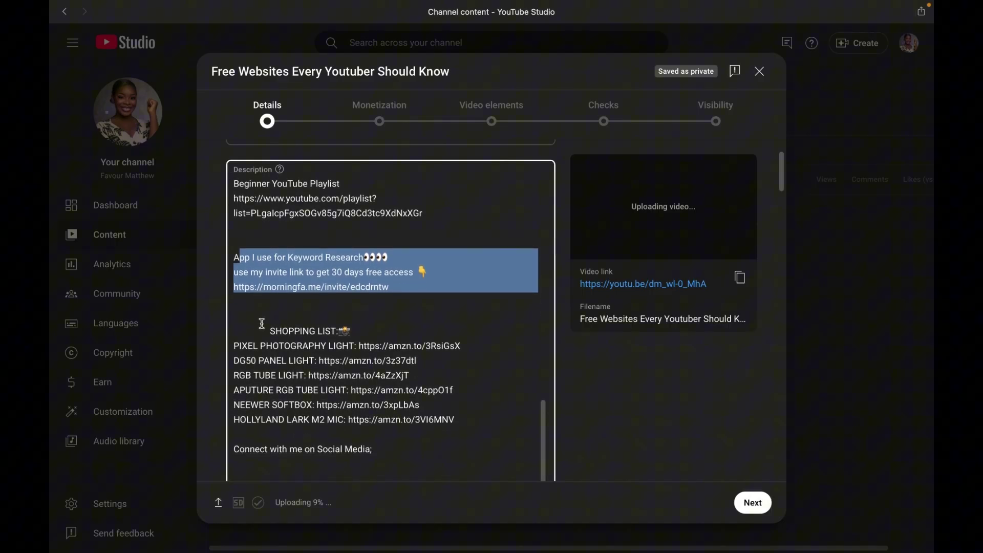
left_click_drag(262, 325, 443, 435)
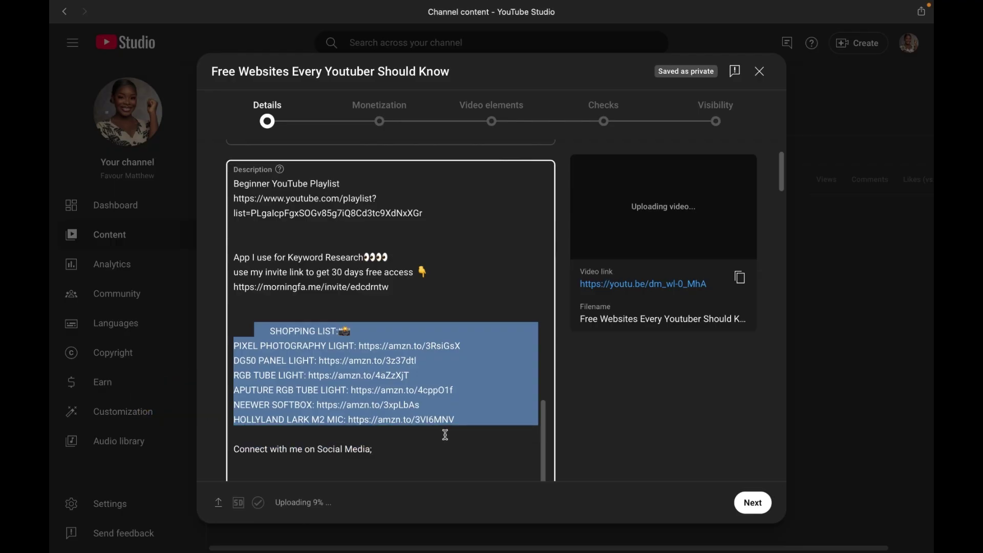
scroll(445, 434, "down", 3)
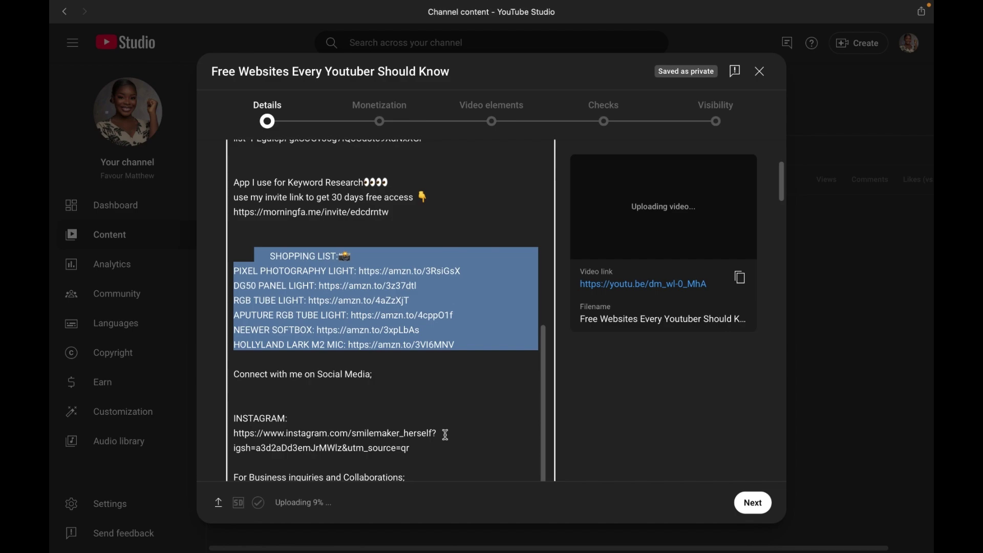
scroll(445, 435, "down", 2)
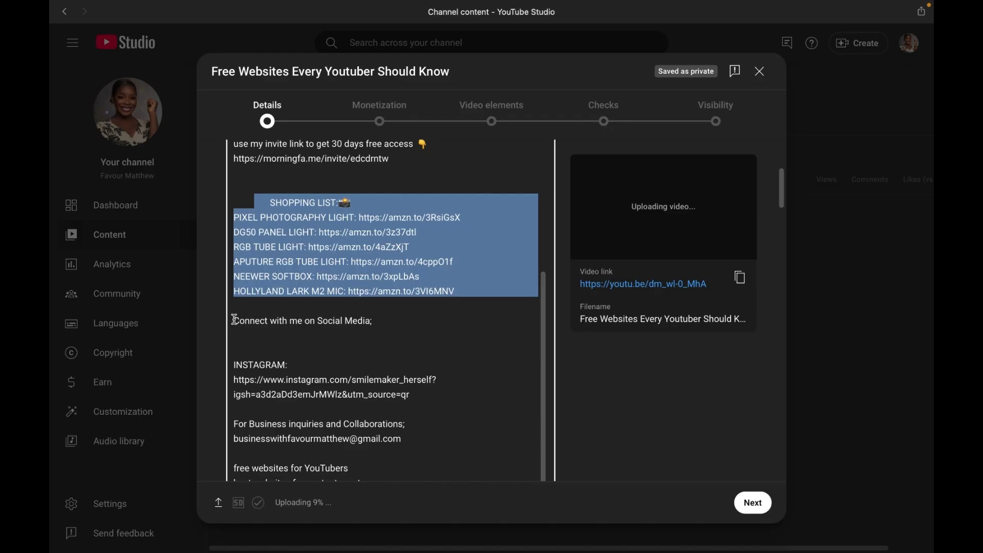
left_click(234, 319)
left_click_drag(236, 321, 357, 203)
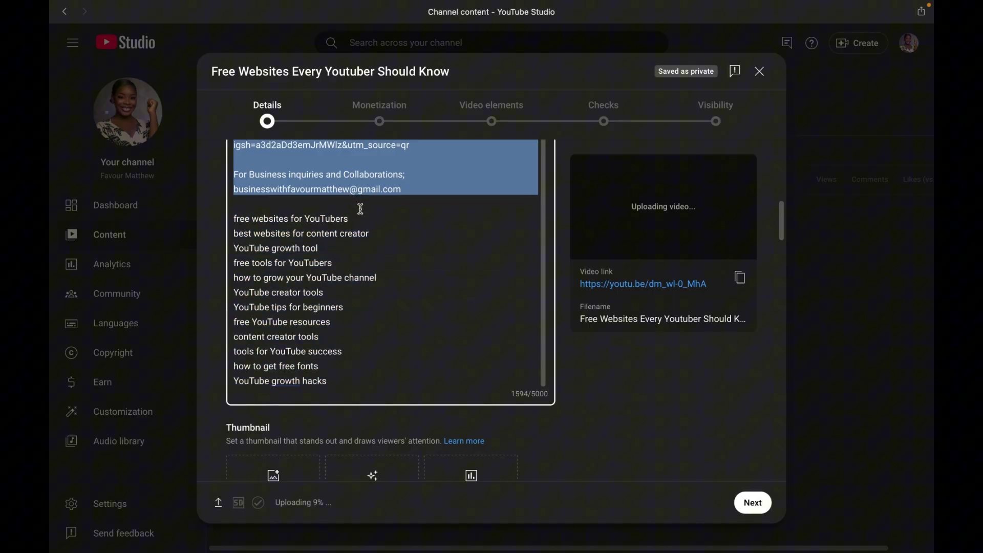
scroll(361, 208, "up", 3)
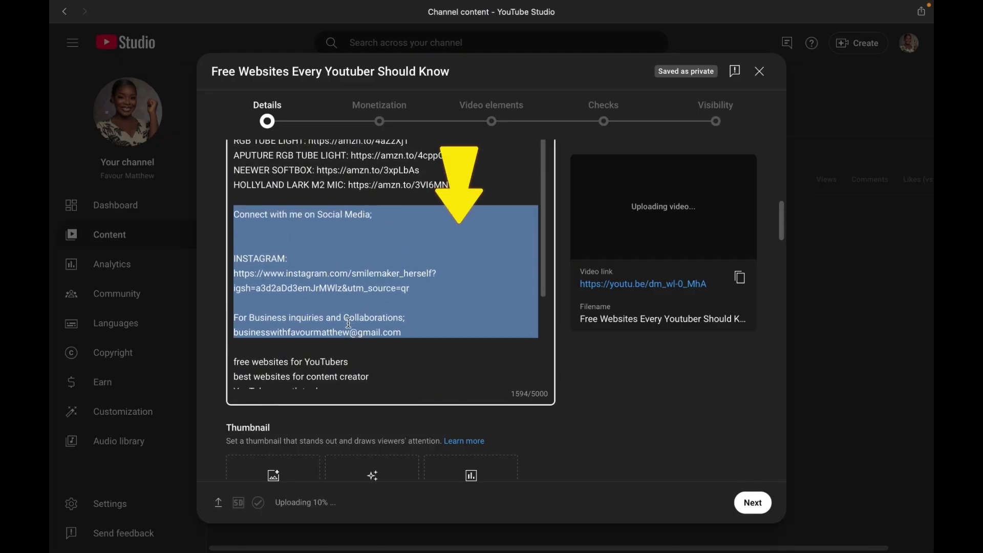
scroll(349, 323, "down", 1)
scroll(349, 323, "down", 3)
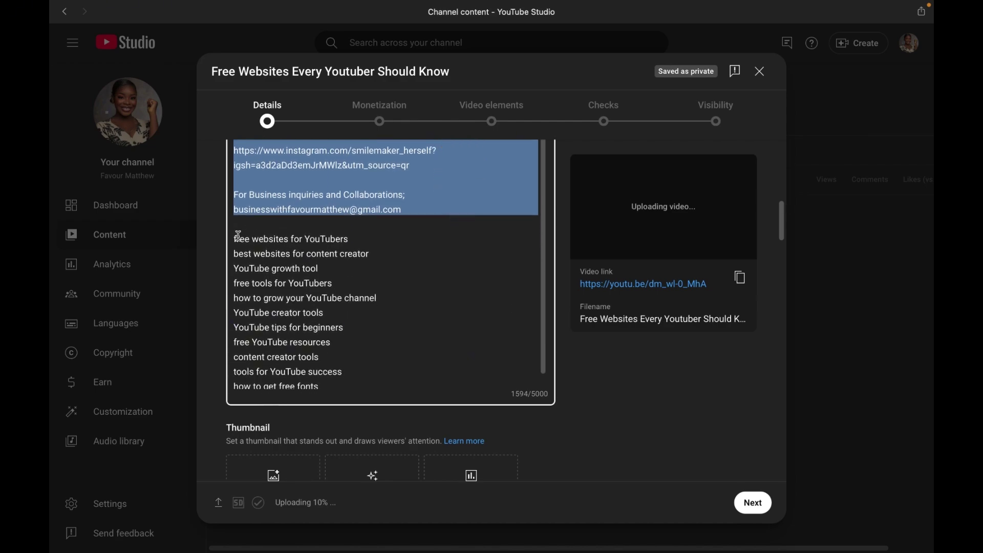
left_click_drag(236, 236, 336, 390)
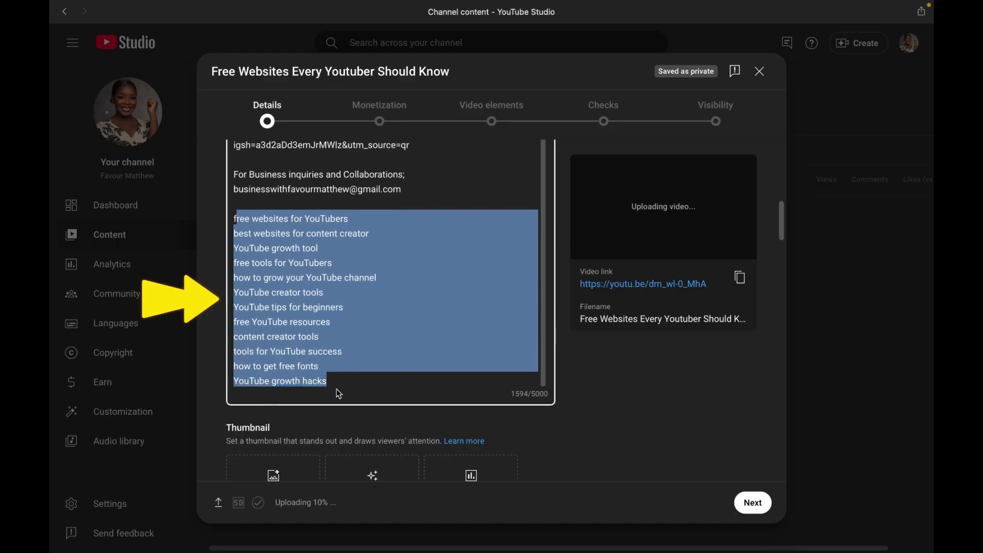
scroll(336, 389, "down", 1)
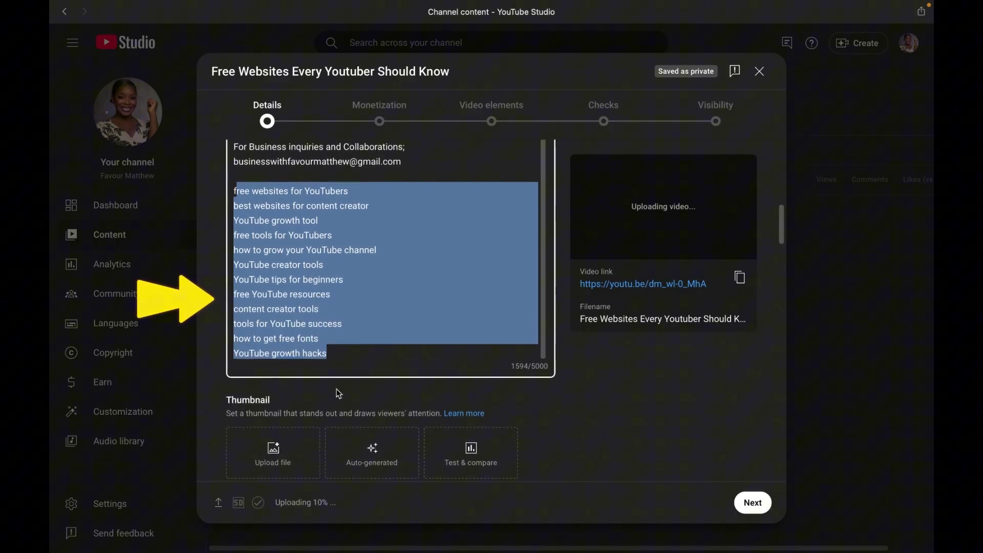
left_click(557, 449)
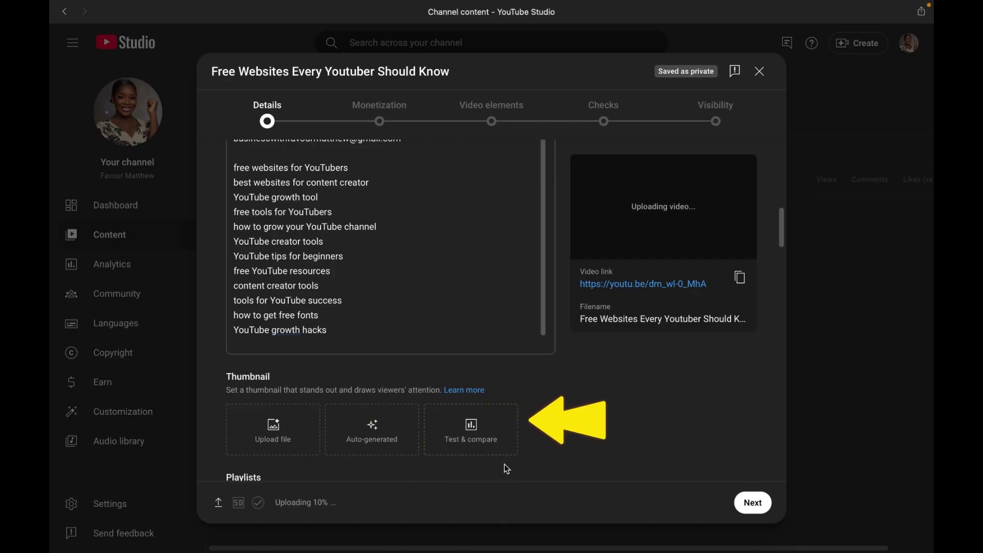
- Create a thumbnail Test & compare with three uploaded thumbnail images
left_click(471, 432)
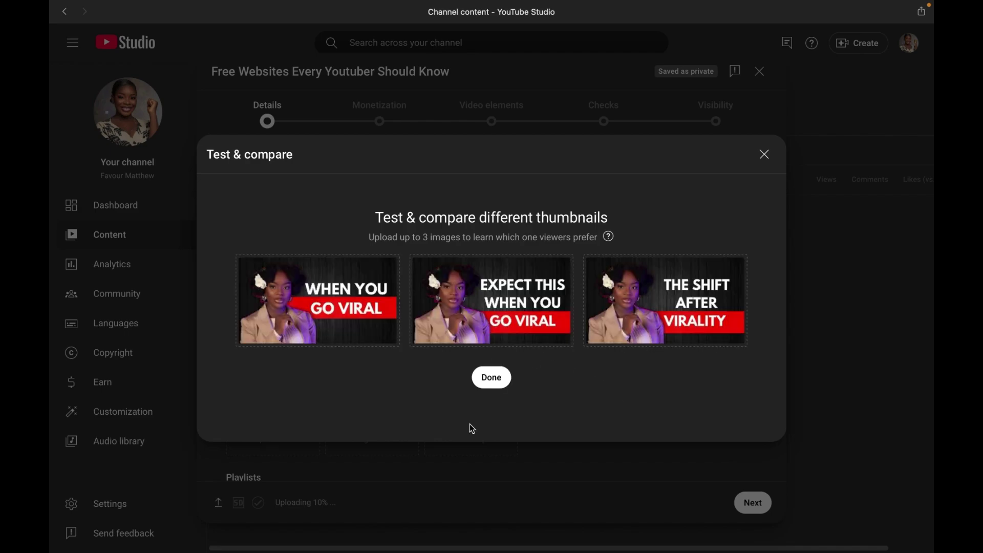
left_click(492, 385)
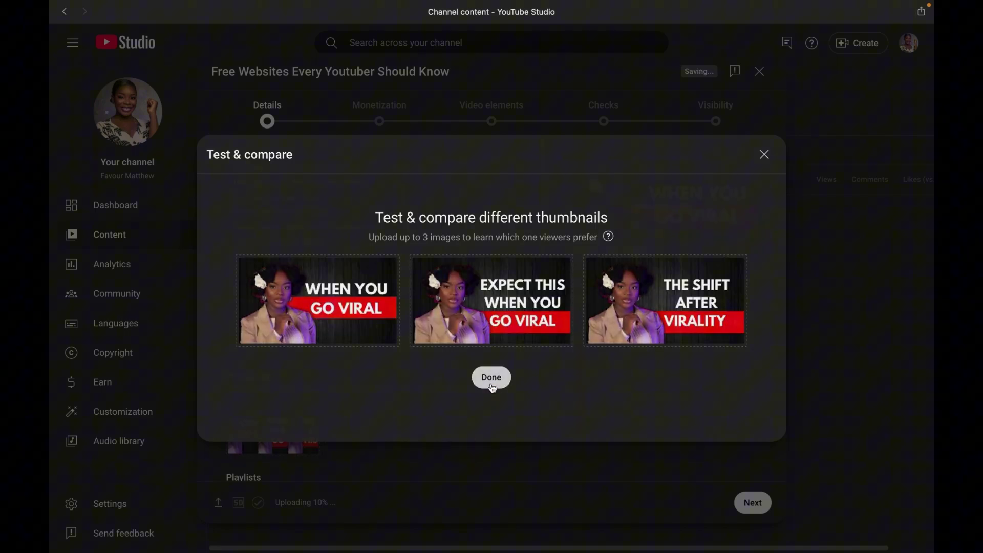
scroll(366, 443, "down", 5)
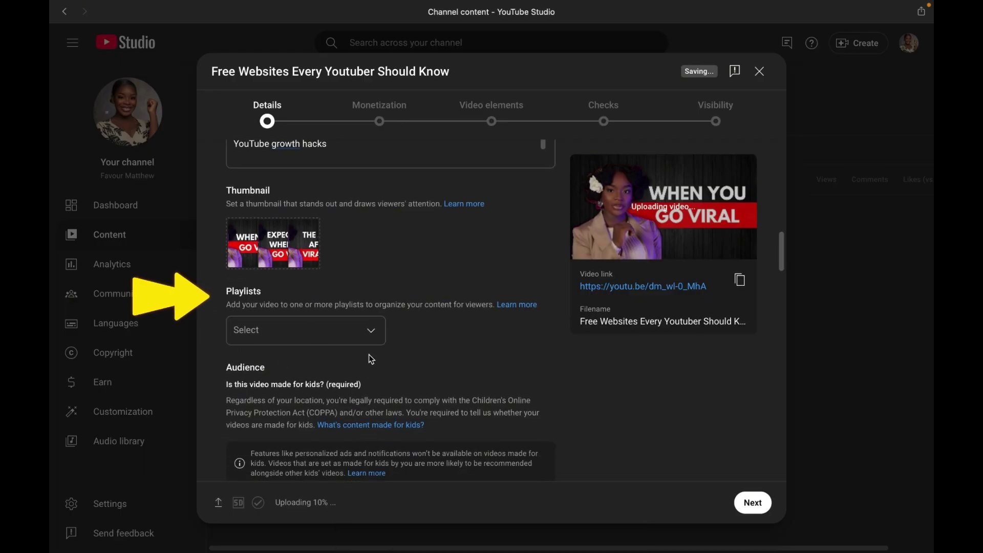
- Tick Youtube Strategy in the Playlists dropdown and confirm with Done
left_click(373, 331)
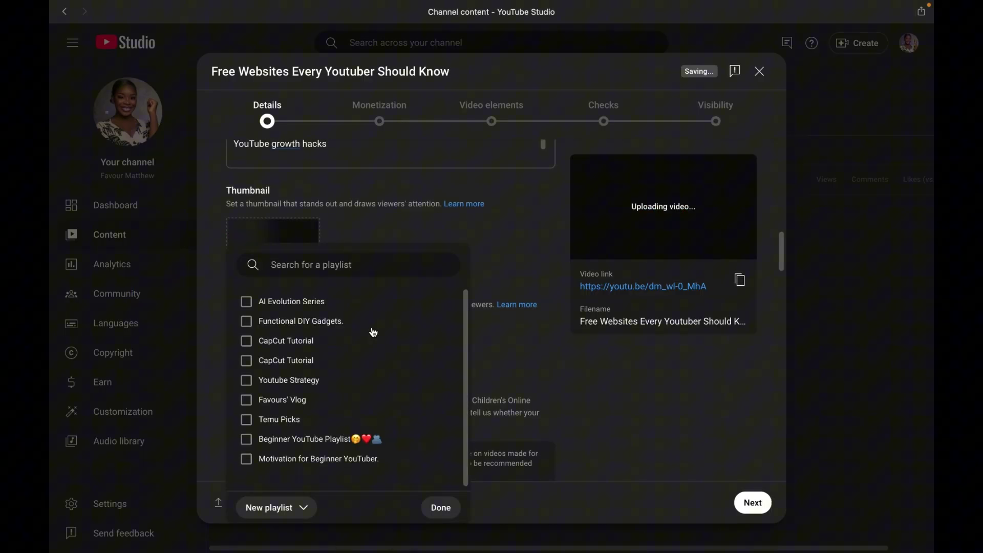
scroll(307, 359, "down", 1)
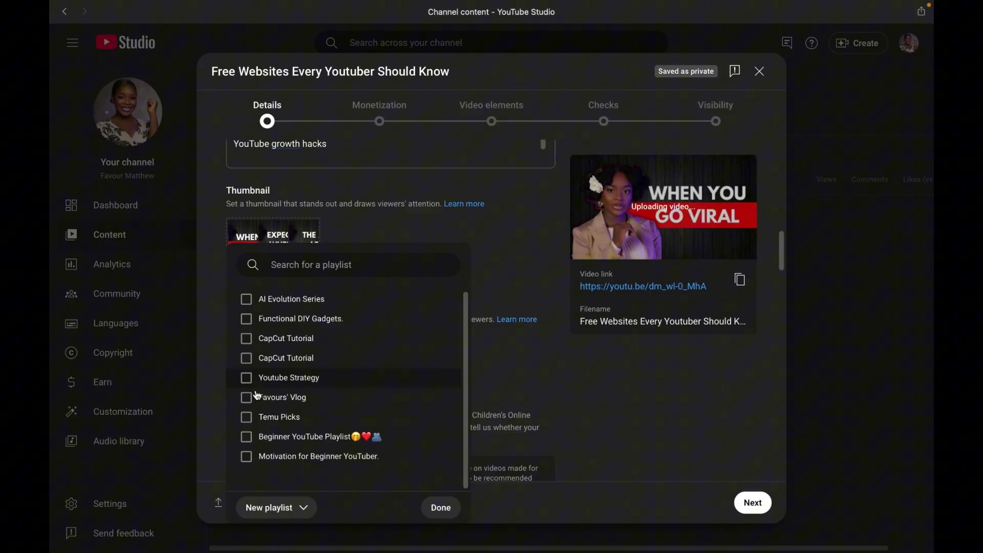
left_click(281, 509)
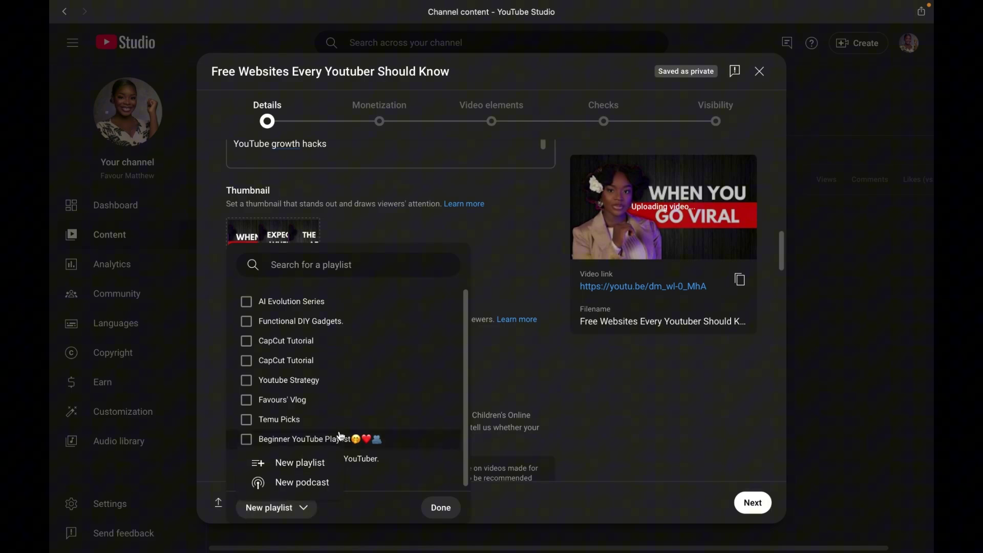
left_click(362, 427)
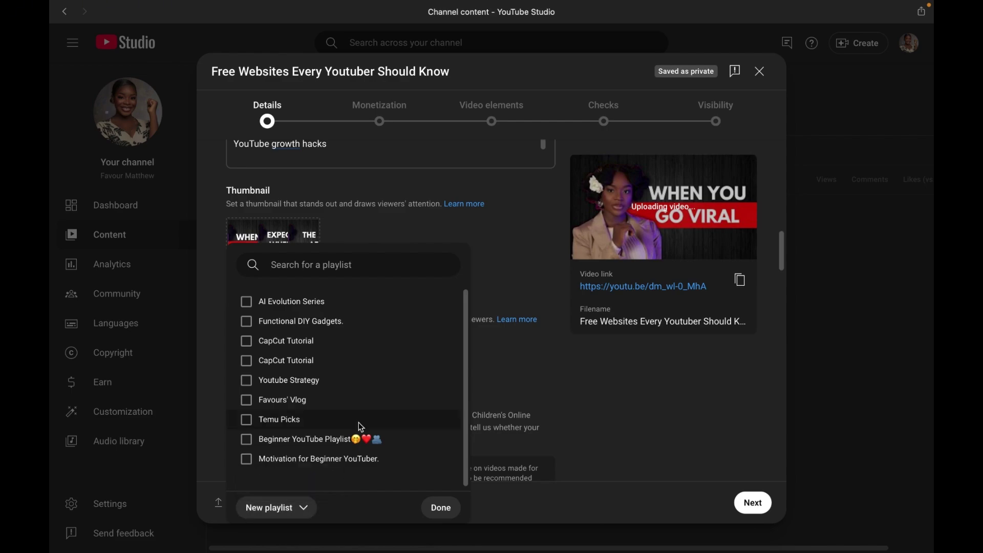
left_click(247, 381)
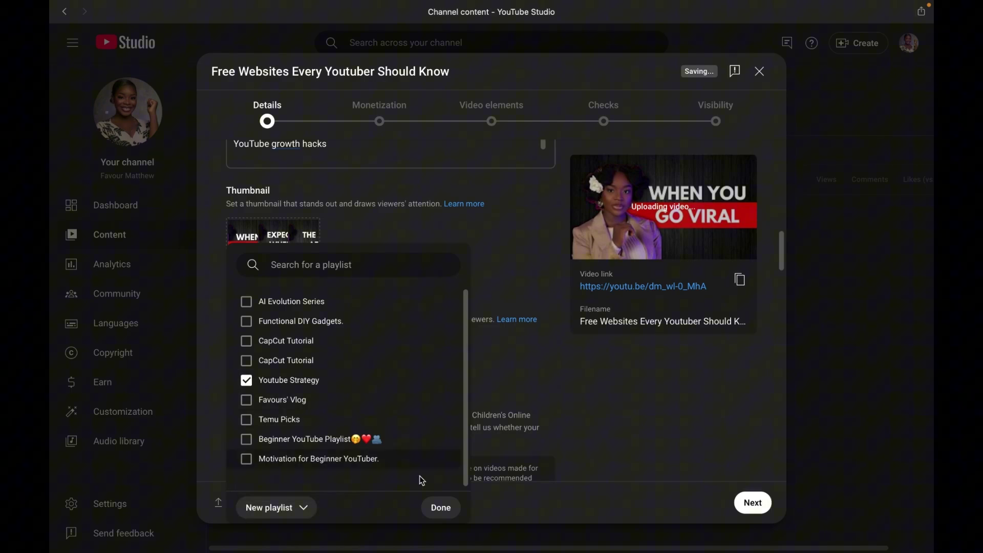
left_click(441, 508)
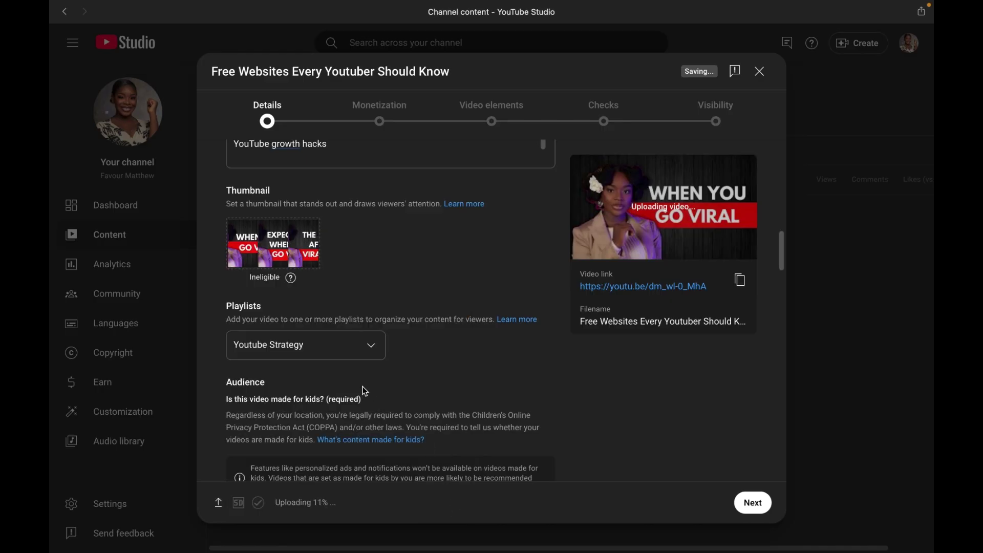
scroll(362, 388, "down", 5)
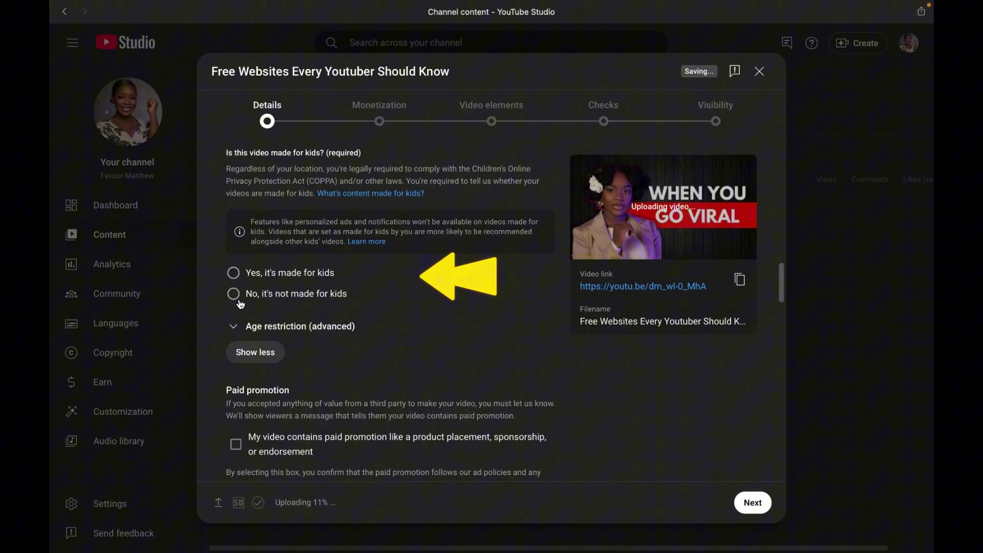
left_click(235, 295)
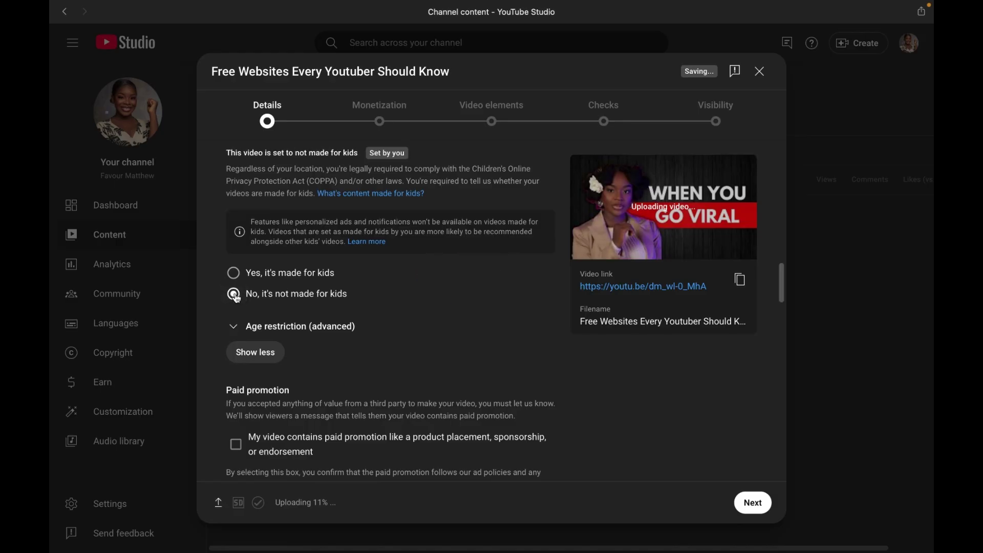
left_click(234, 327)
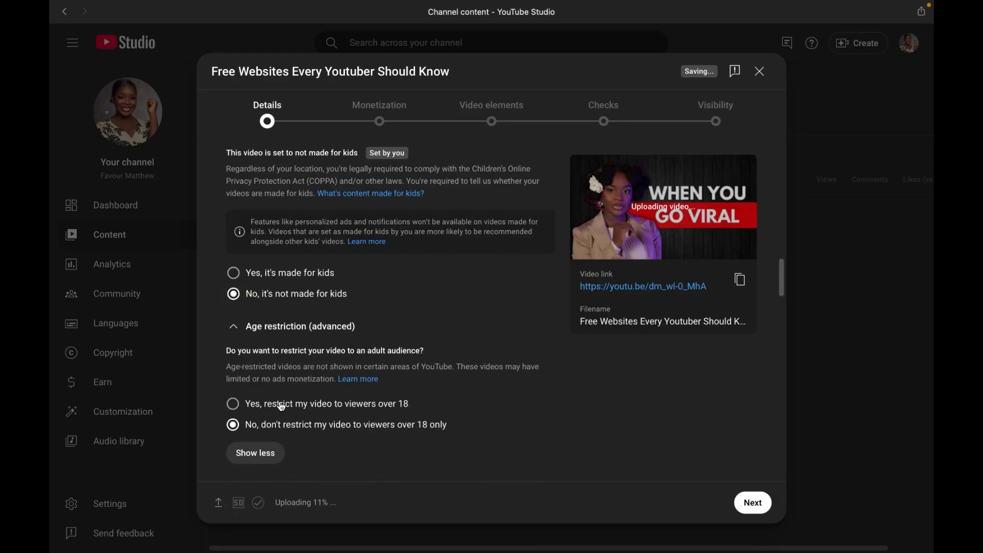
scroll(280, 410, "down", 2)
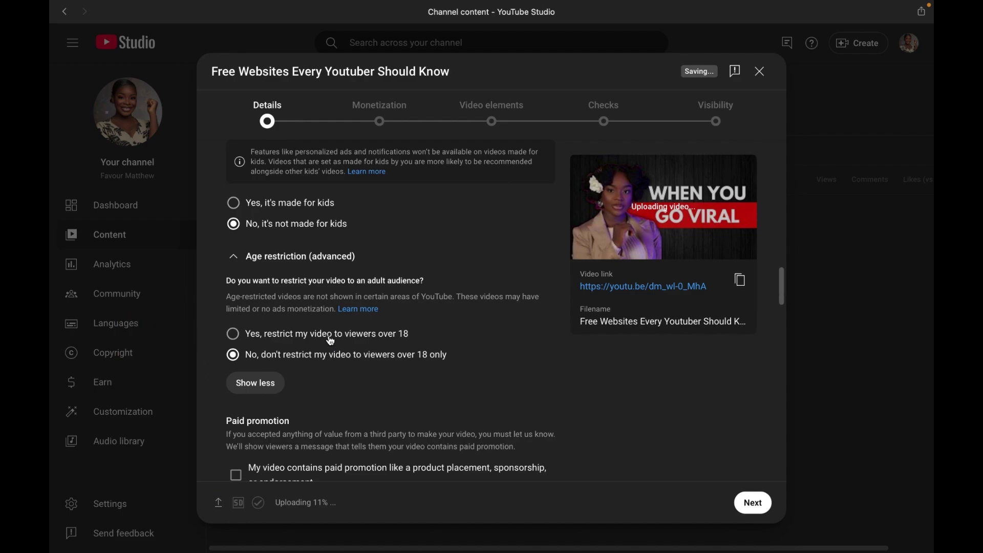
scroll(331, 340, "down", 2)
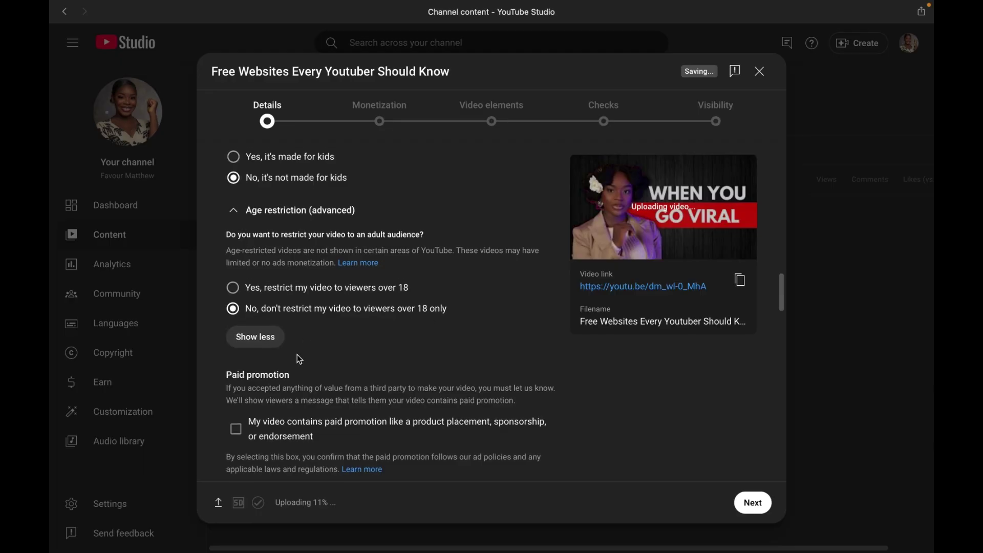
scroll(298, 356, "down", 2)
scroll(299, 359, "down", 2)
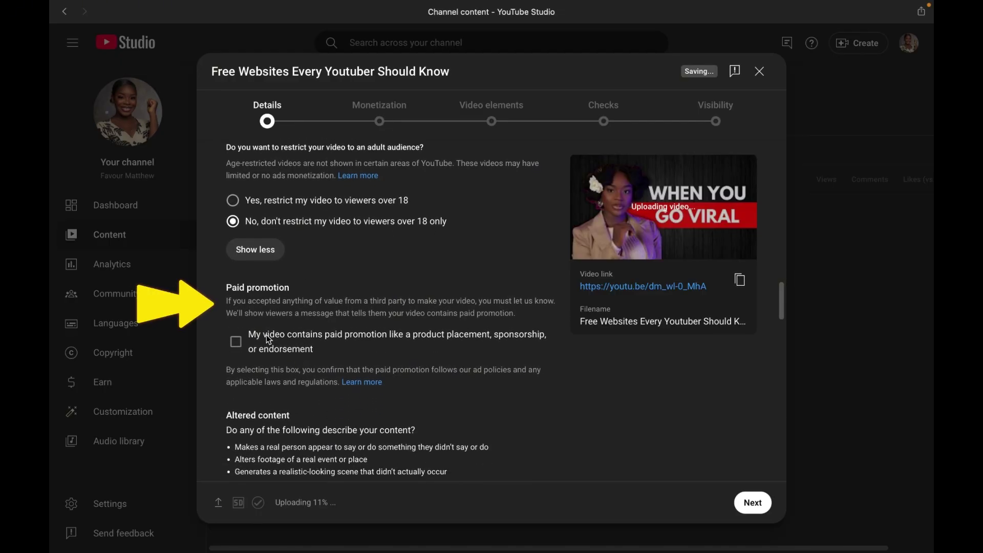
scroll(267, 337, "down", 1)
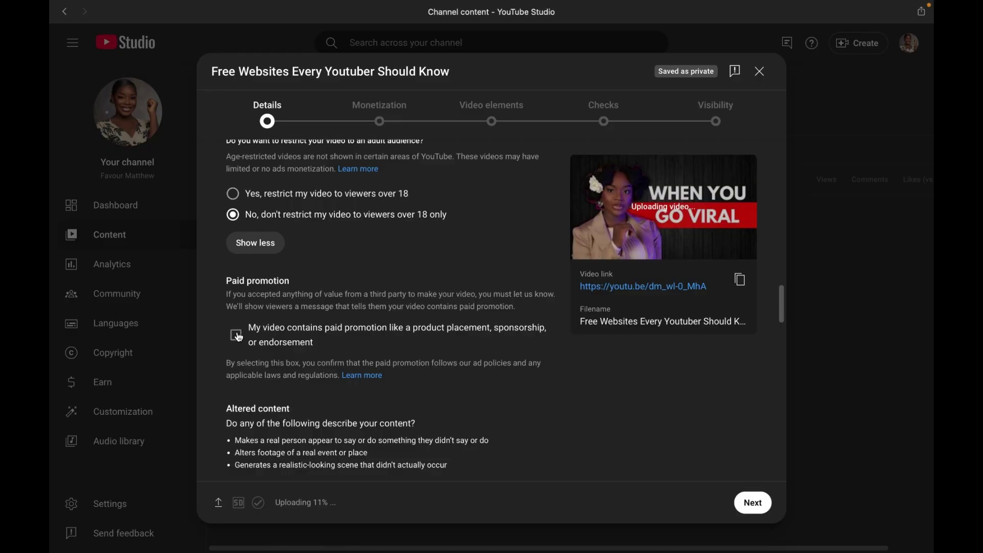
- Select No under Altered content in the Details step
scroll(338, 365, "down", 3)
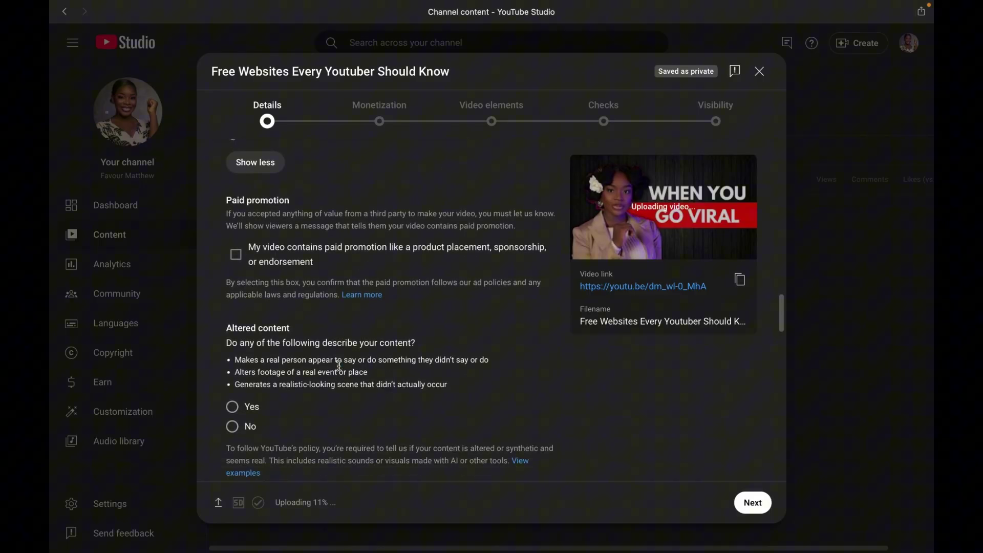
scroll(339, 365, "down", 2)
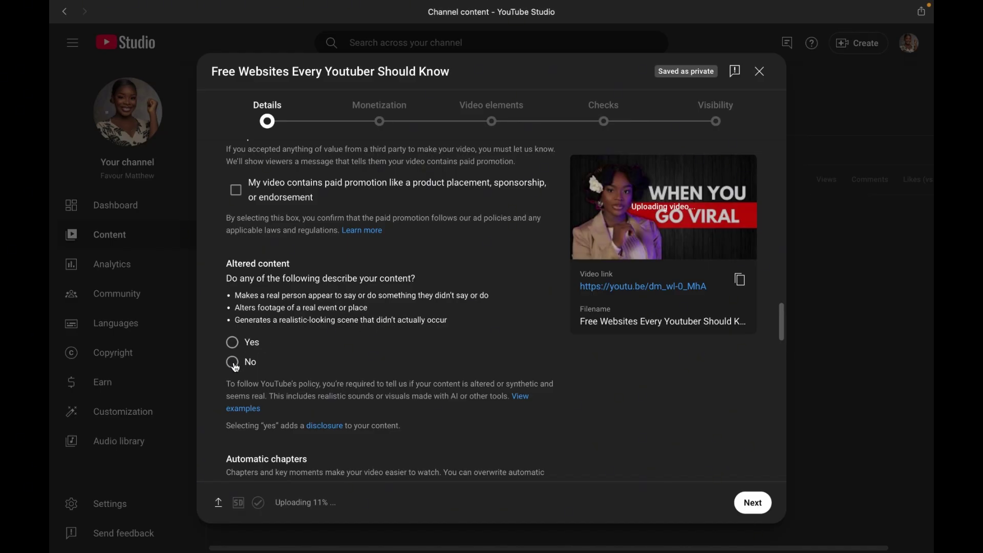
left_click(235, 366)
scroll(235, 366, "down", 3)
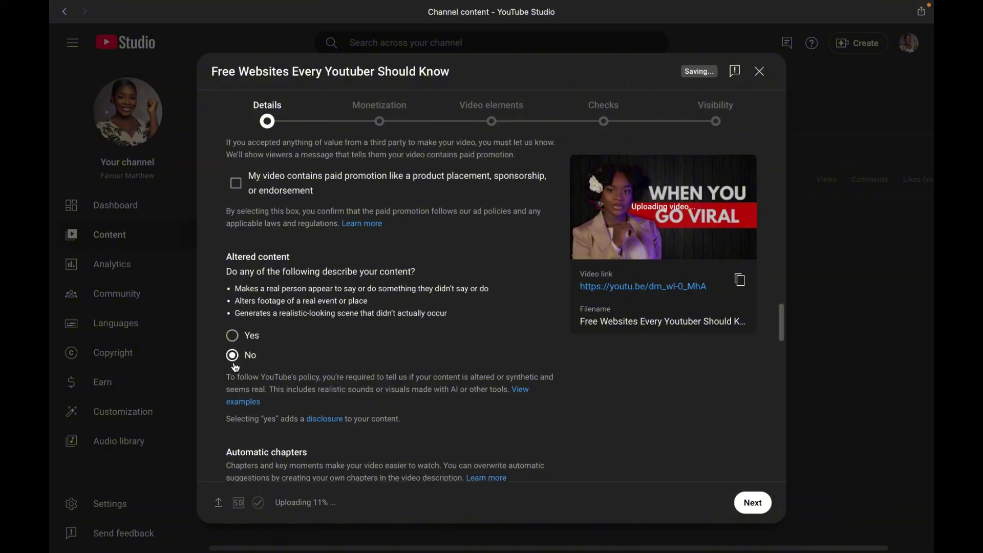
scroll(237, 367, "down", 3)
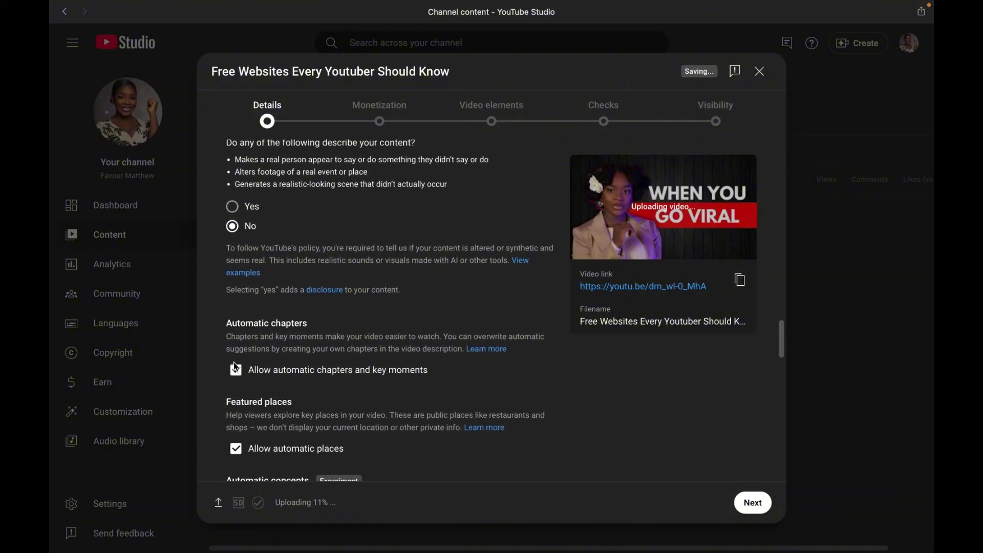
scroll(235, 366, "down", 3)
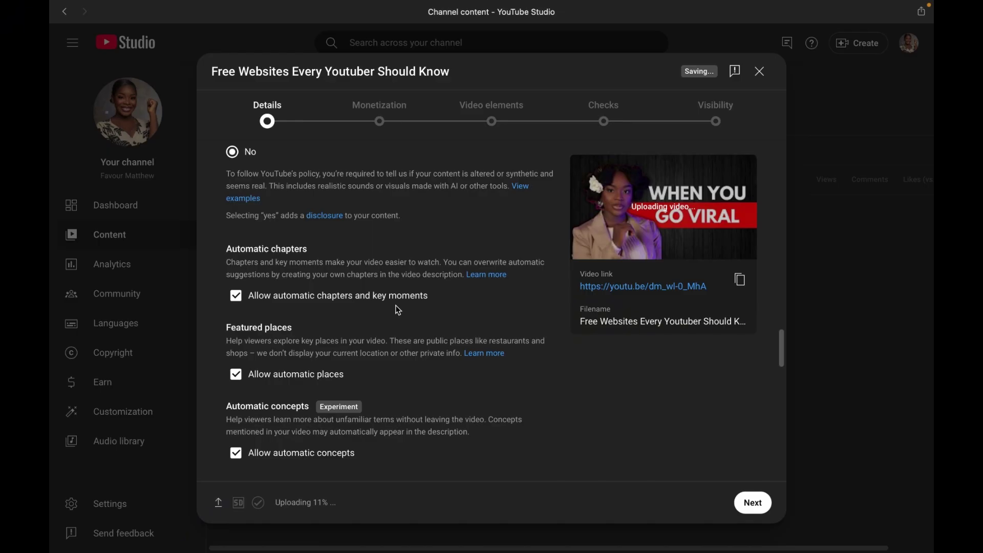
- Uncheck 'Allow automatic chapters and key moments' and 'Allow automatic places'
left_click(236, 299)
scroll(259, 315, "down", 2)
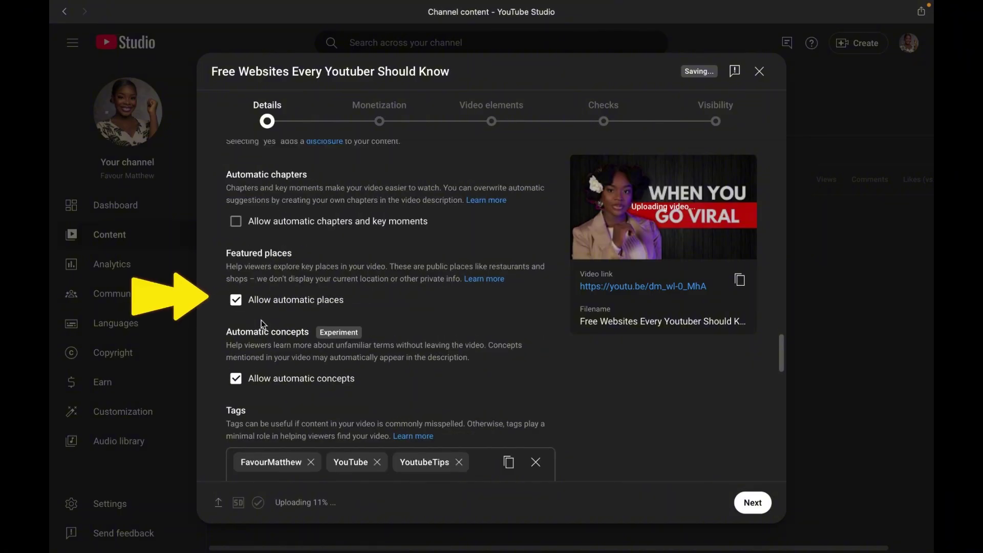
scroll(261, 321, "down", 1)
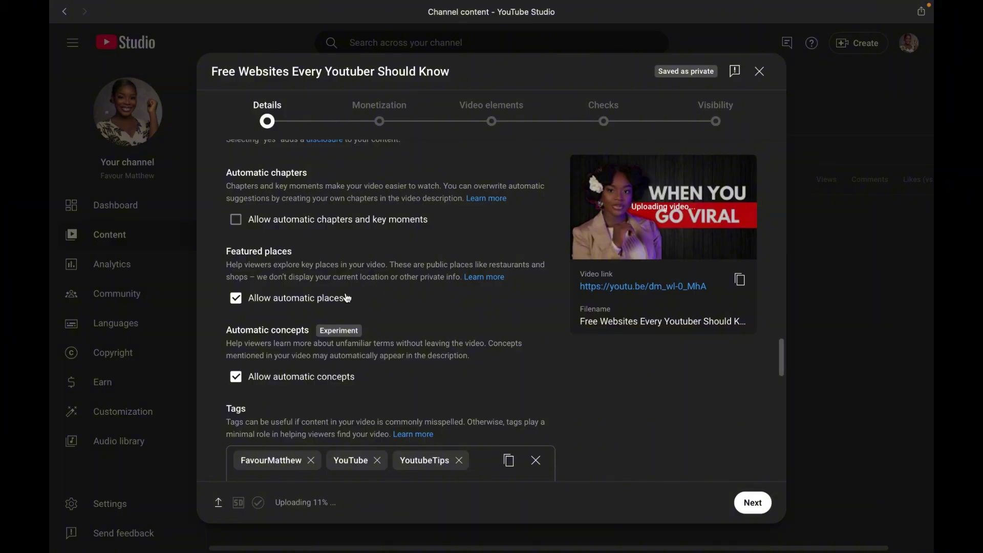
left_click(237, 301)
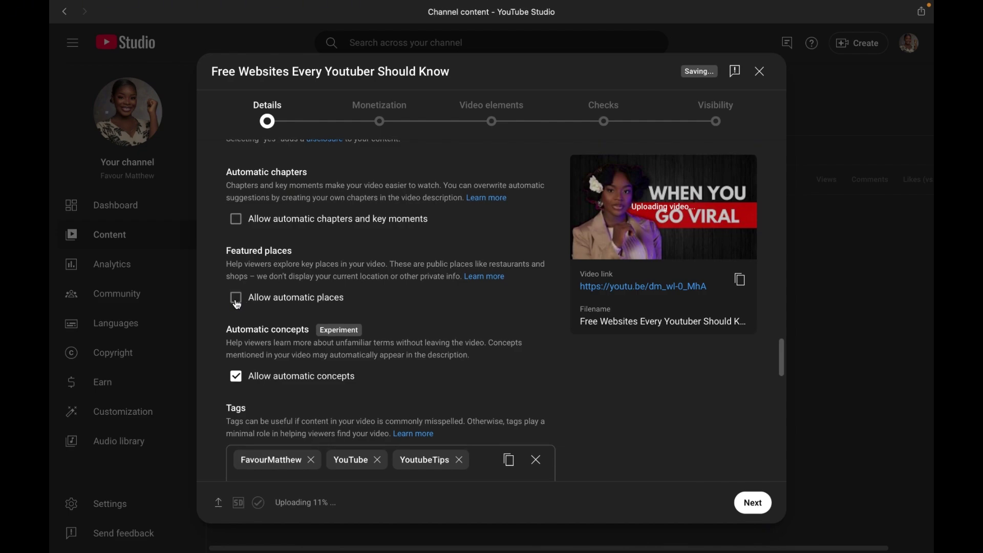
scroll(238, 304, "down", 2)
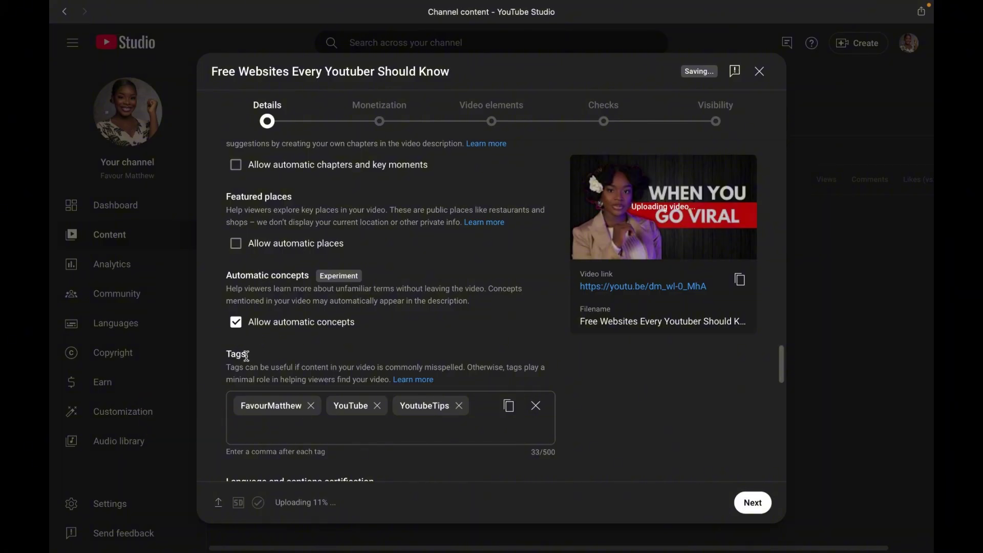
scroll(246, 356, "down", 2)
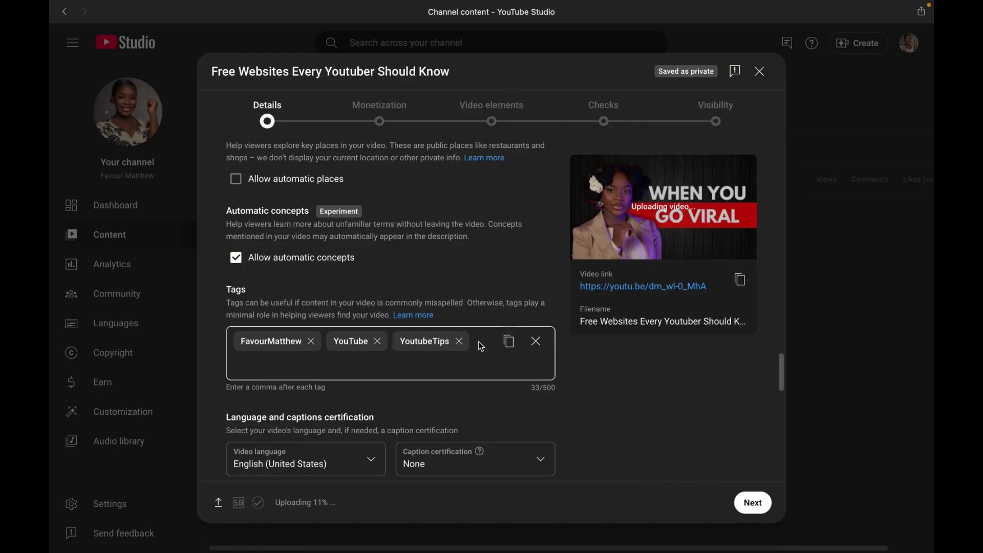
scroll(487, 346, "down", 4)
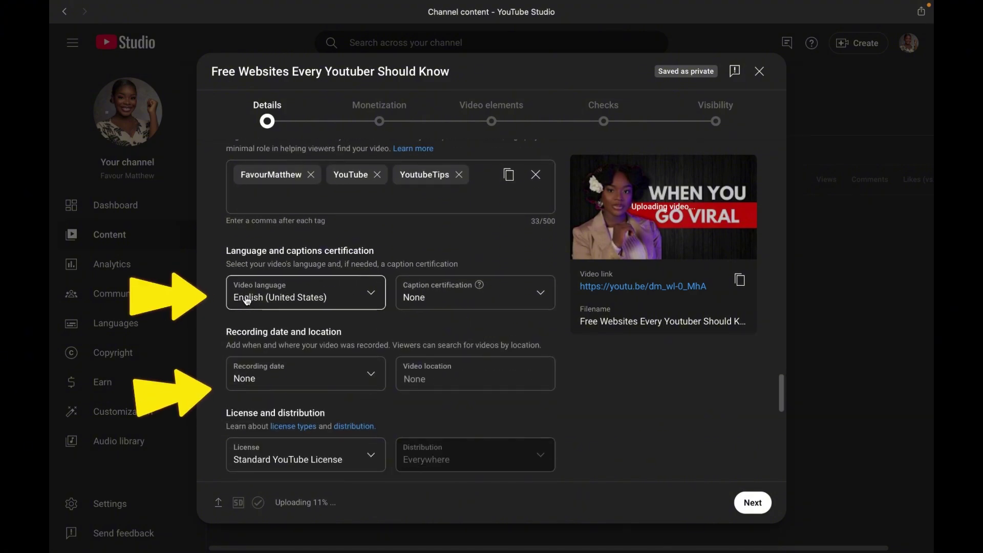
scroll(369, 305, "down", 2)
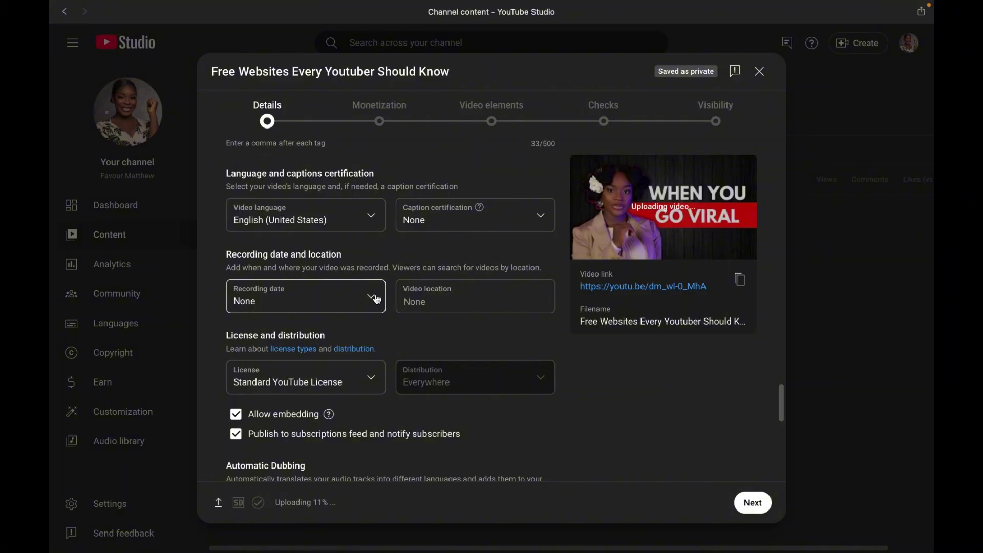
scroll(404, 314, "down", 1)
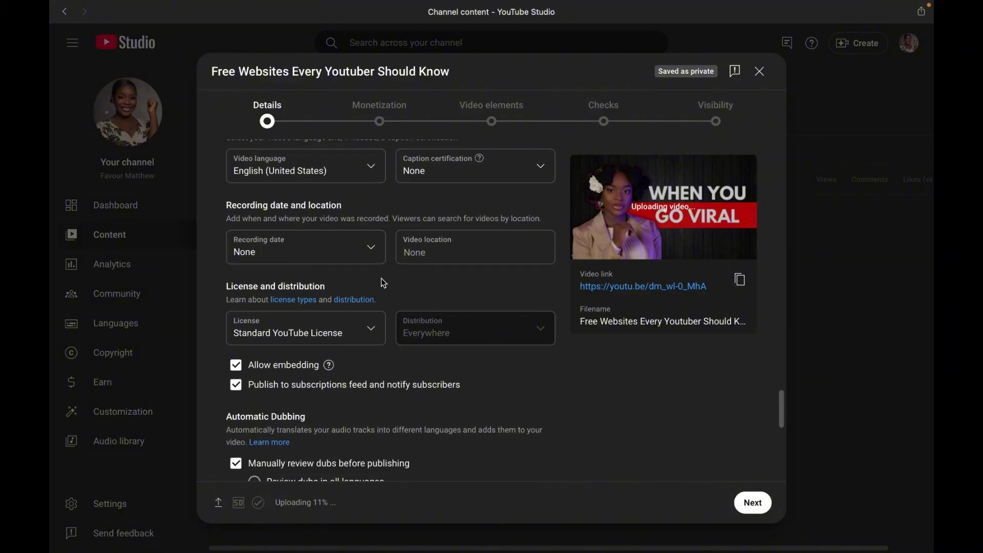
scroll(361, 356, "down", 1)
scroll(361, 357, "down", 1)
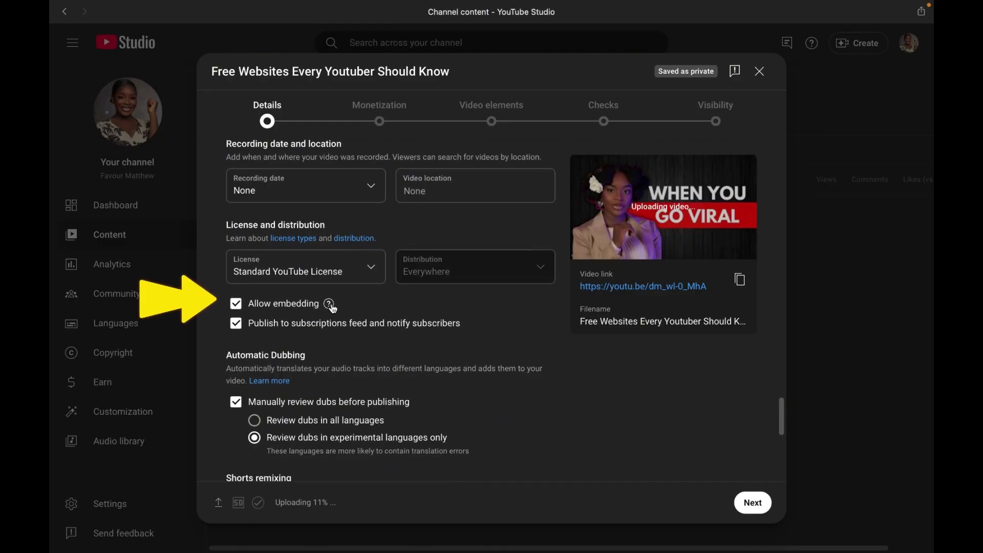
mouse_move(331, 306)
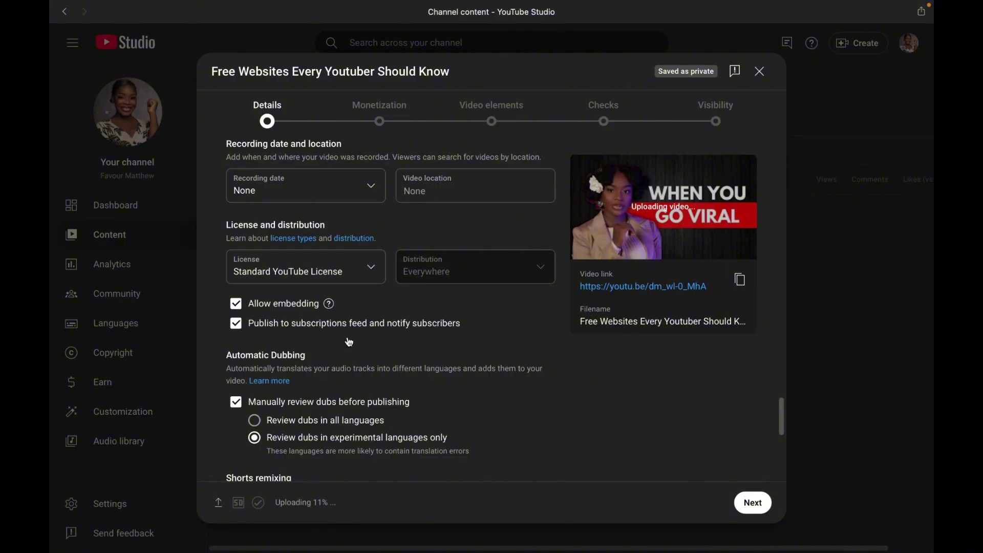
scroll(357, 339, "down", 2)
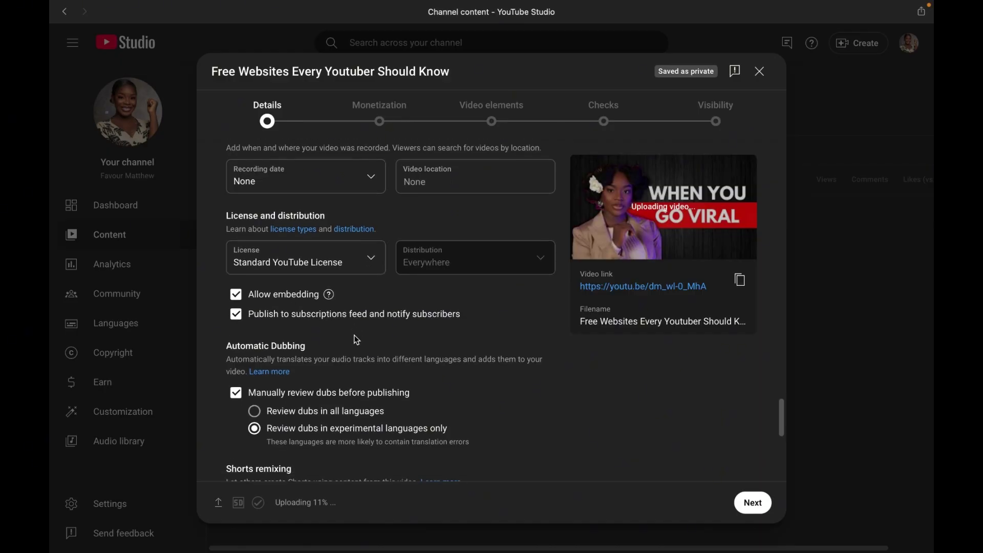
scroll(357, 339, "down", 3)
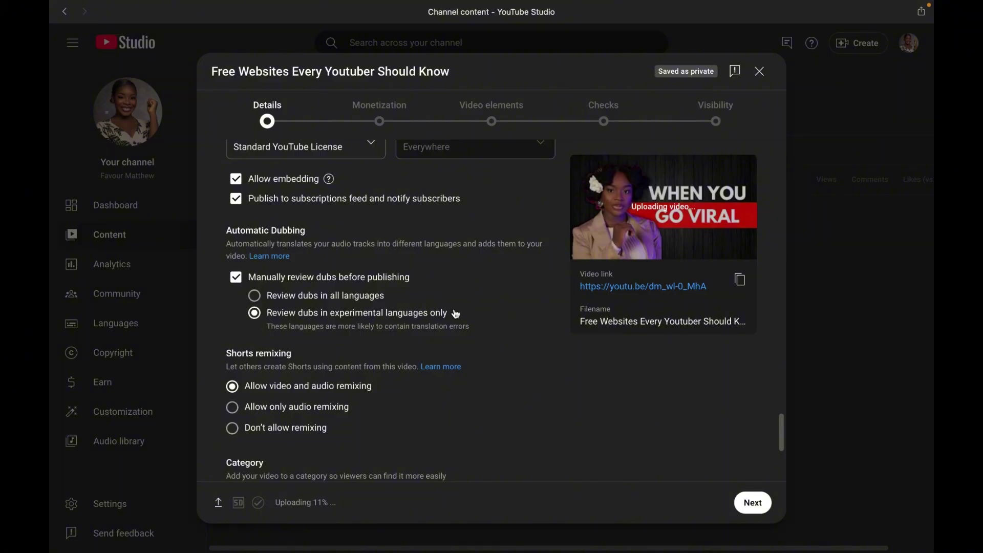
scroll(317, 340, "down", 2)
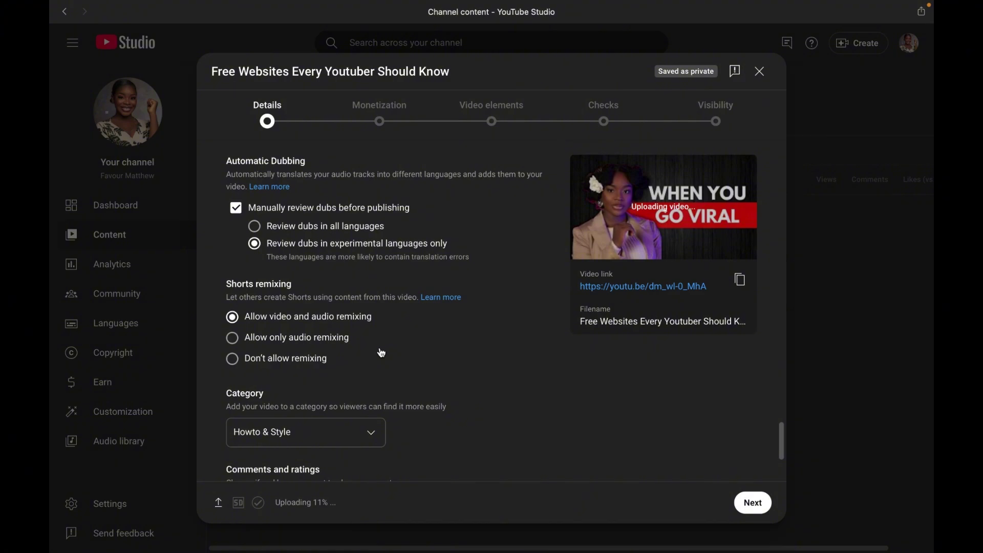
scroll(386, 377, "down", 3)
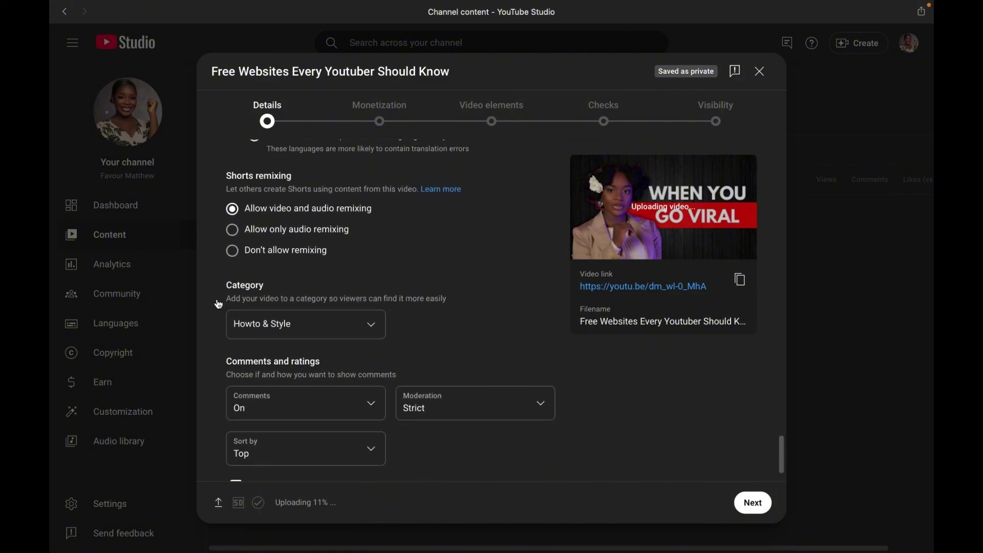
left_click(369, 332)
left_click(370, 330)
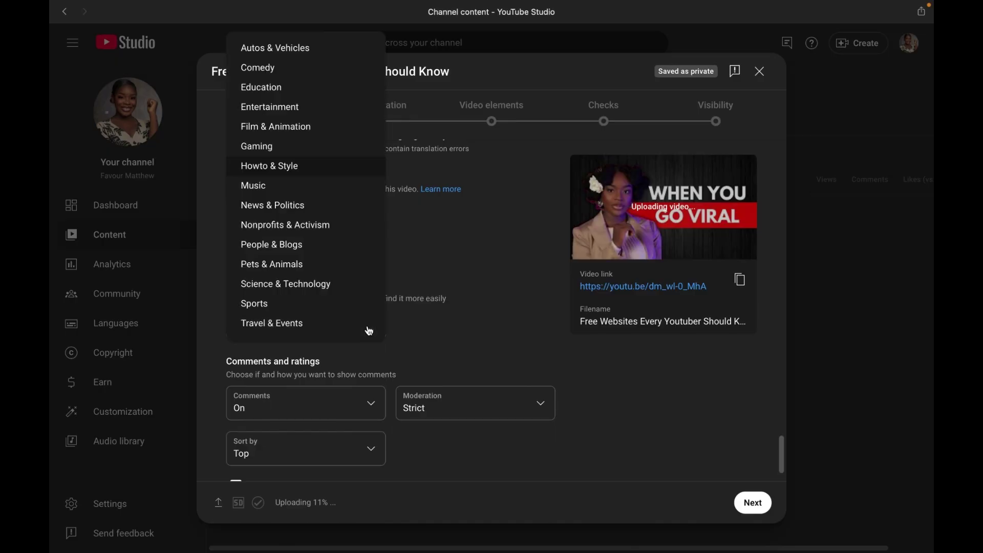
scroll(284, 403, "down", 1)
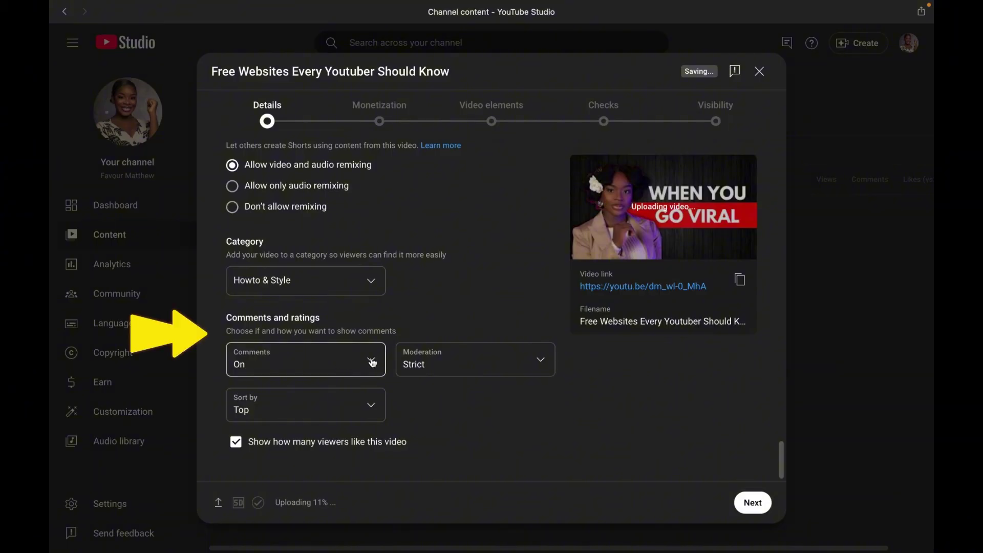
- Set comment Sort by to Top and comment Moderation to Strict
left_click(371, 407)
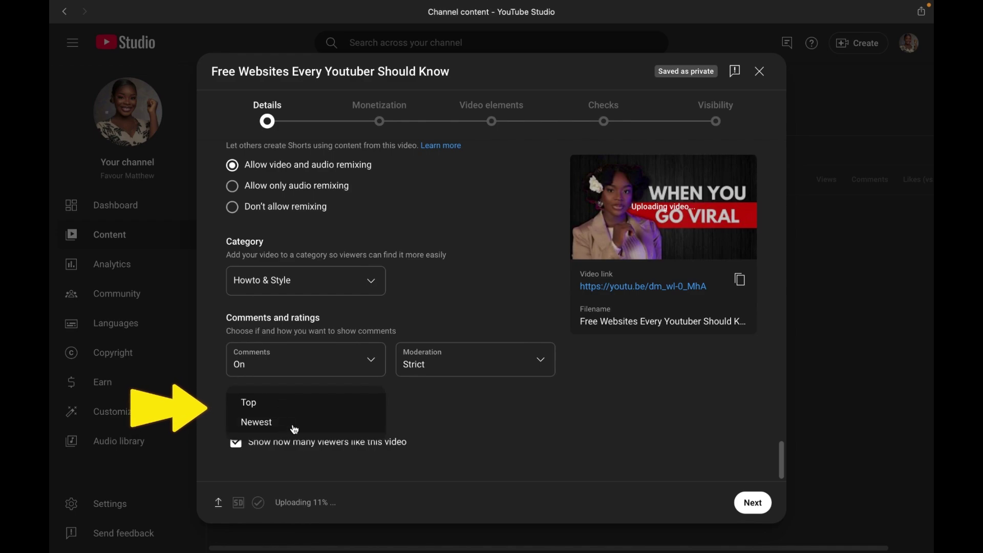
left_click(422, 406)
left_click(545, 363)
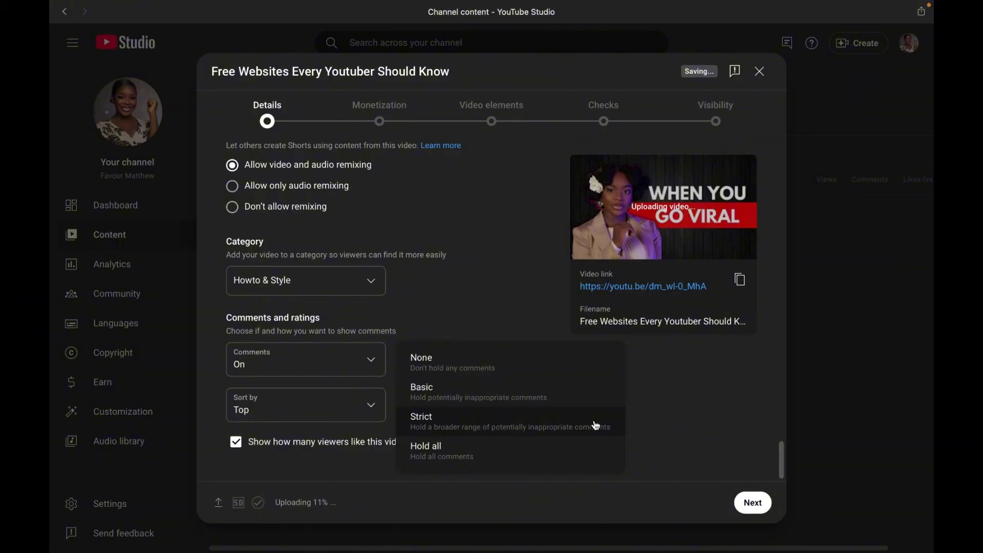
left_click(646, 420)
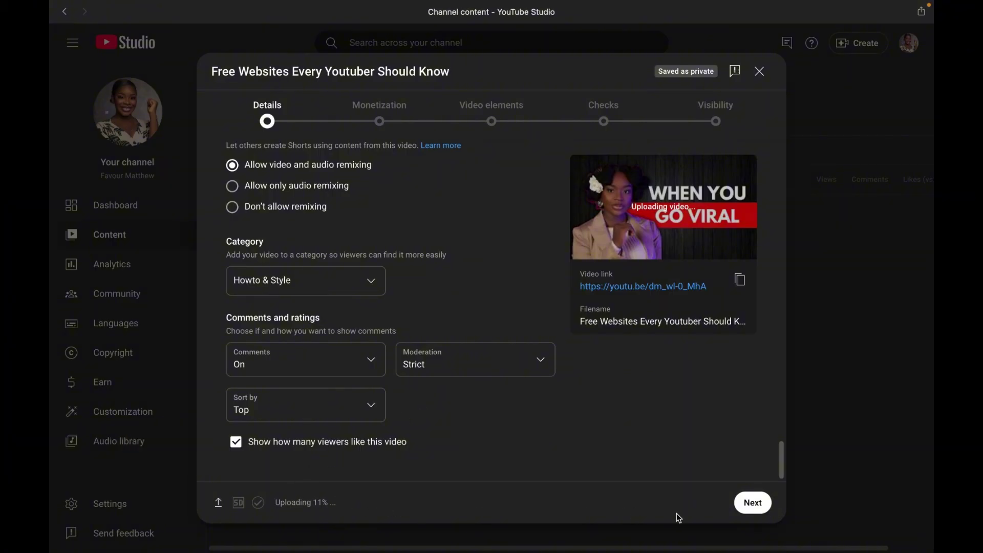
- Go to the Monetization step and switch monetization On for the video
left_click(754, 504)
left_click(753, 505)
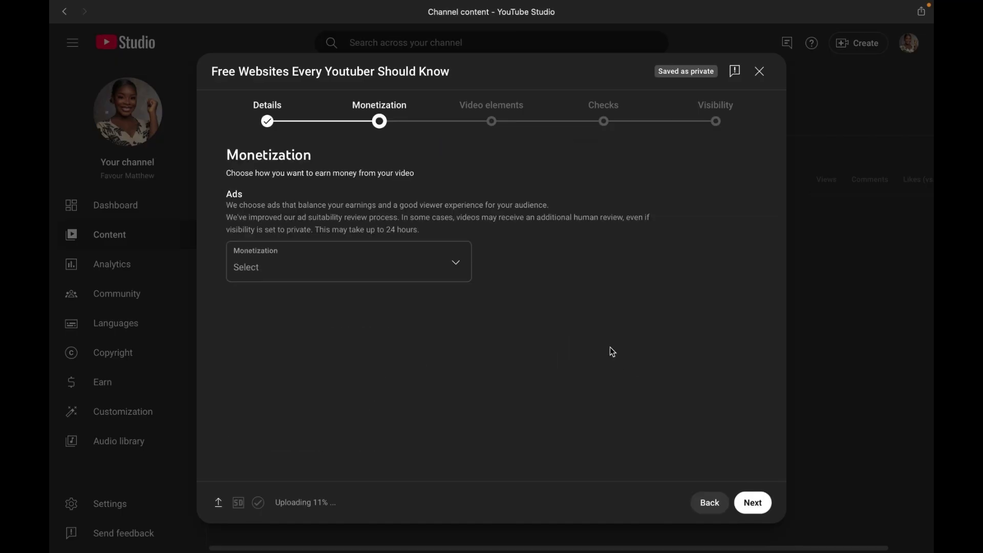
left_click(457, 263)
left_click(247, 260)
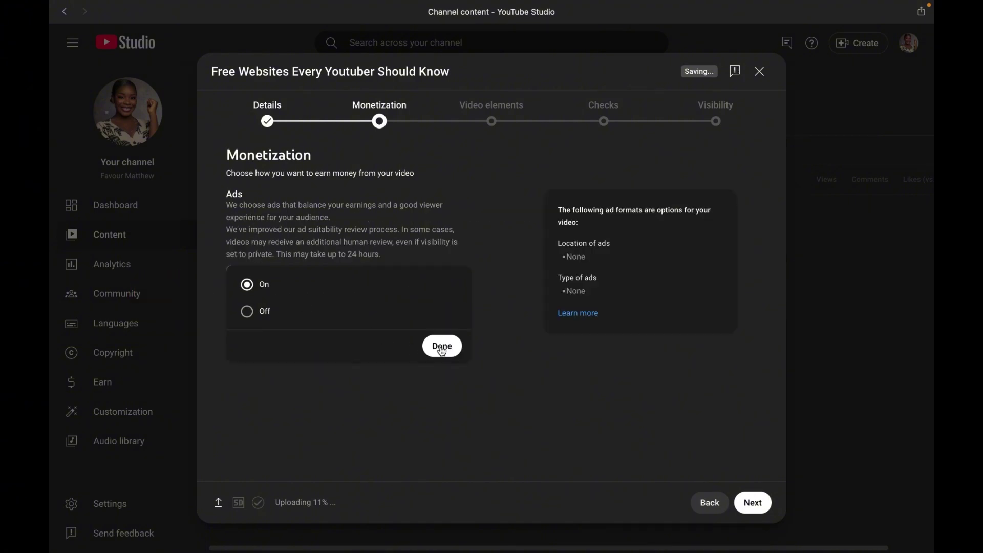
left_click(442, 346)
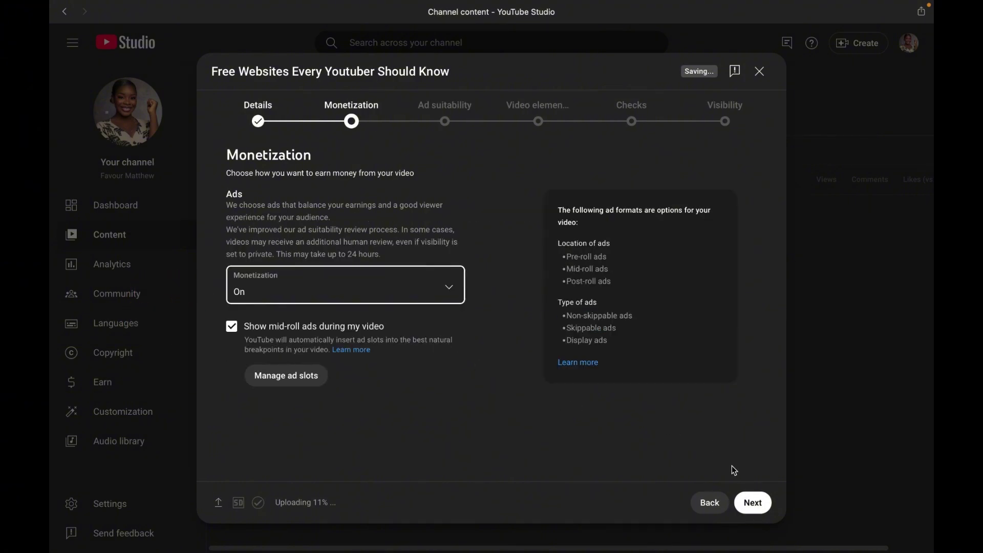
left_click(762, 509)
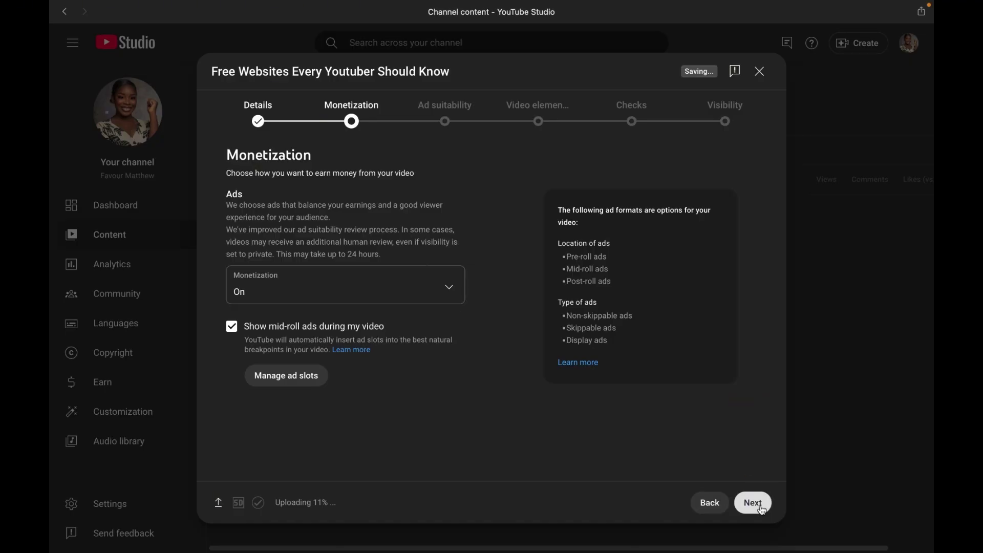
- Tick None of the above on Ad suitability, submit the Safe for ads rating, reach Video elements
left_click(761, 510)
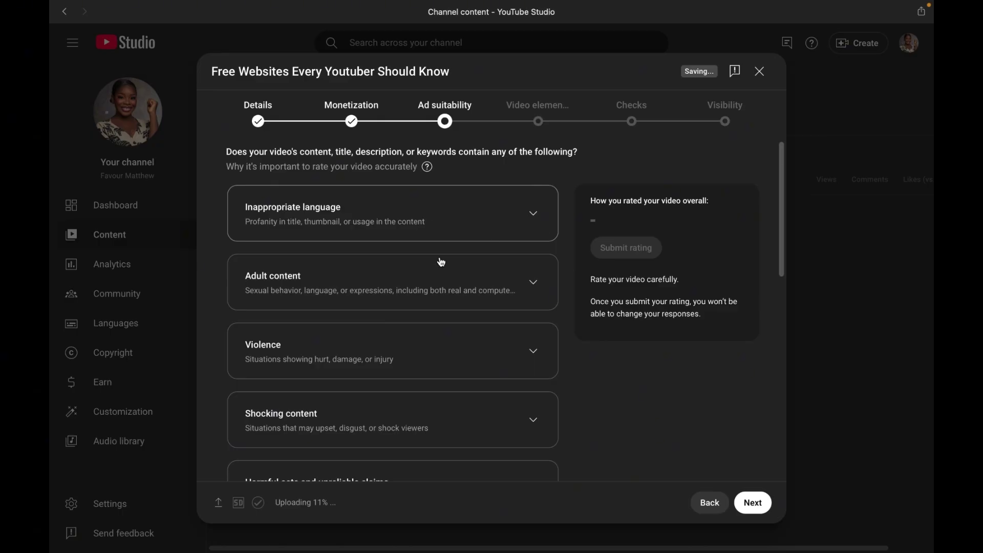
scroll(345, 360, "down", 2)
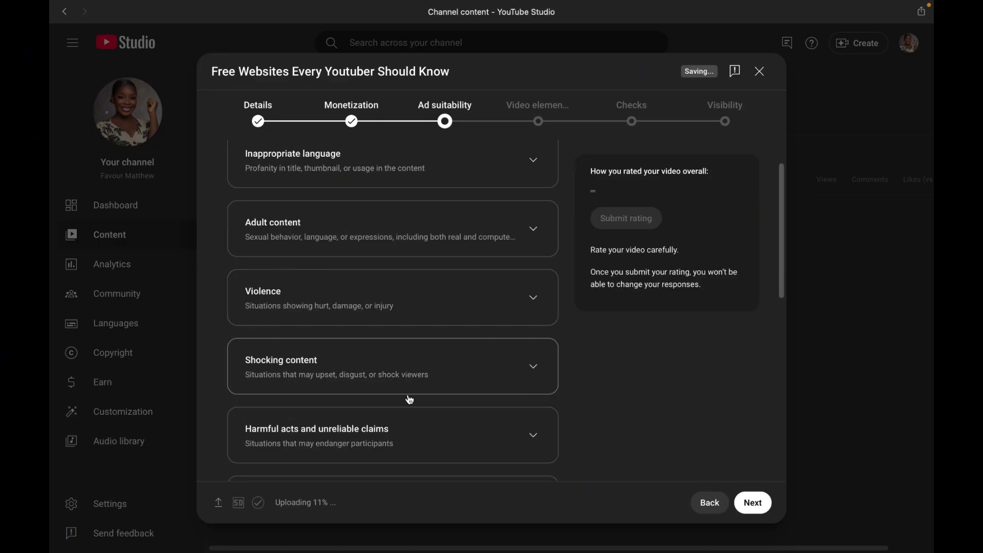
scroll(408, 397, "down", 5)
scroll(409, 399, "down", 3)
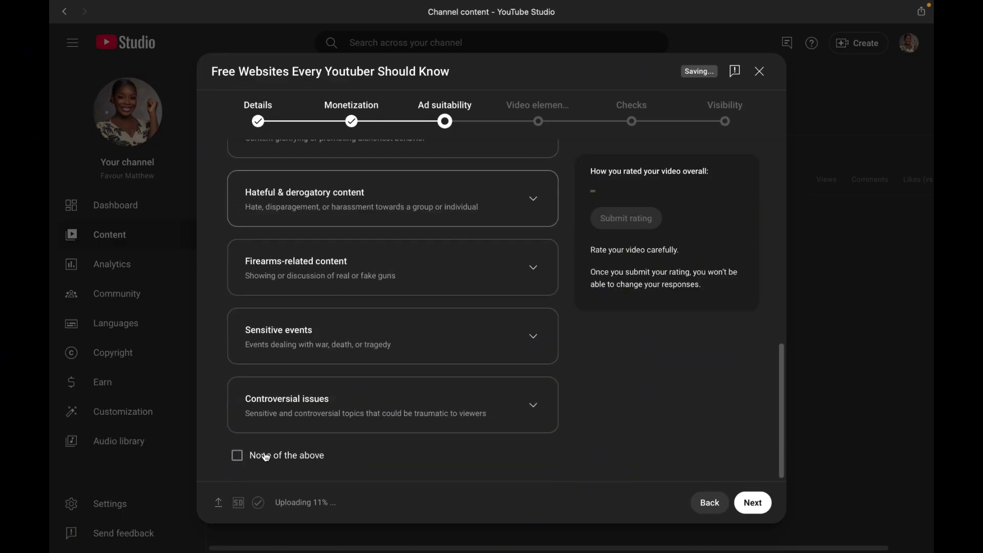
left_click(238, 456)
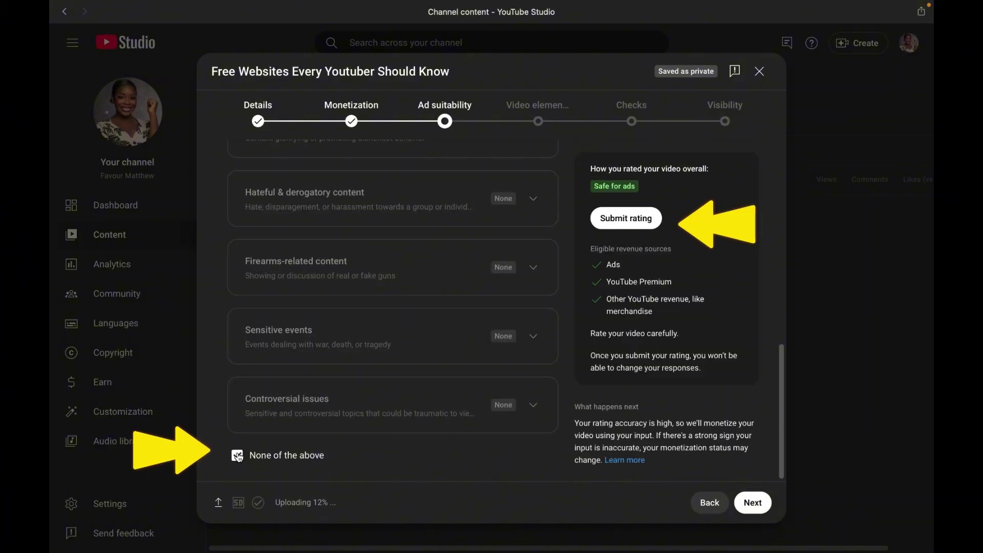
left_click(641, 224)
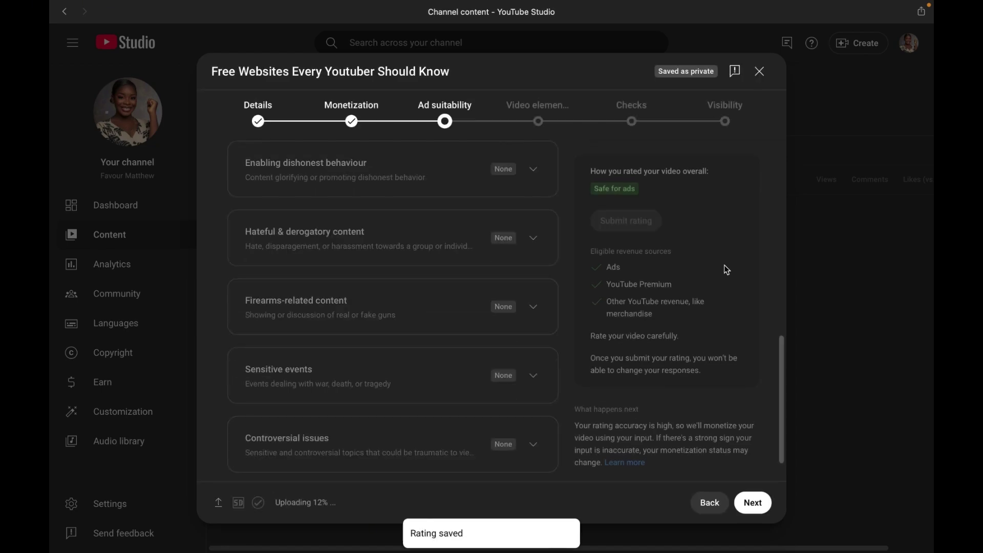
left_click(753, 504)
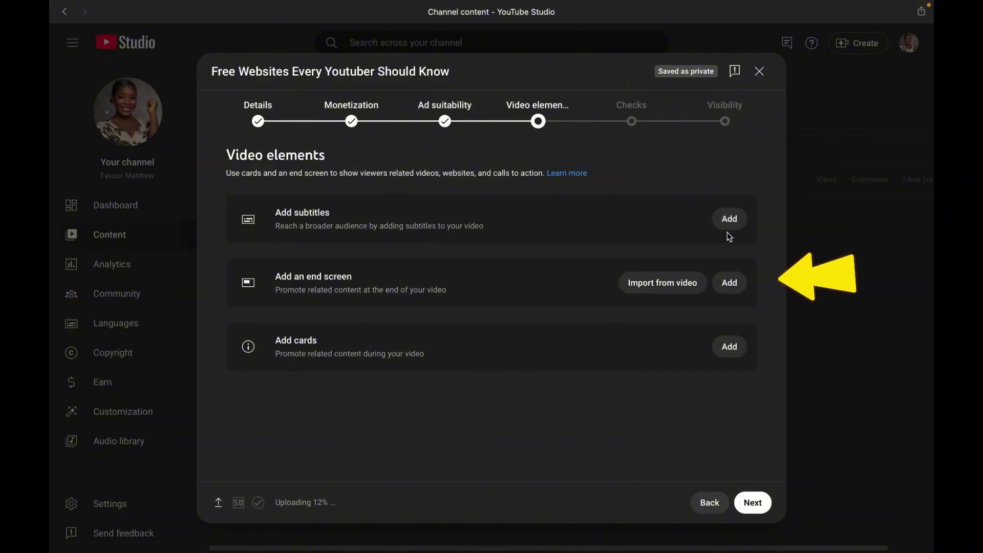
- Add a '1 video, 1 subscribe' end screen showing Best for viewer, and discard the cards editor
left_click(730, 283)
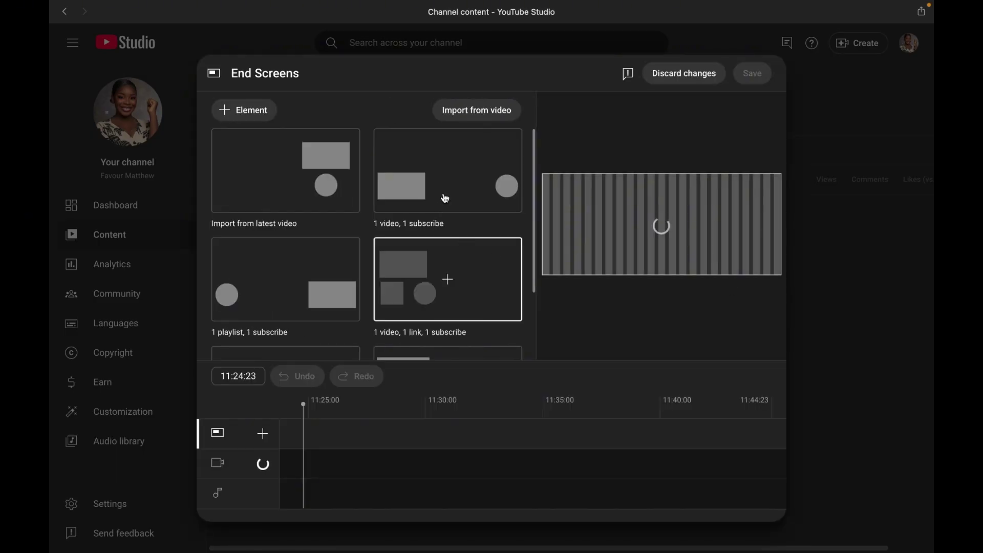
left_click(448, 173)
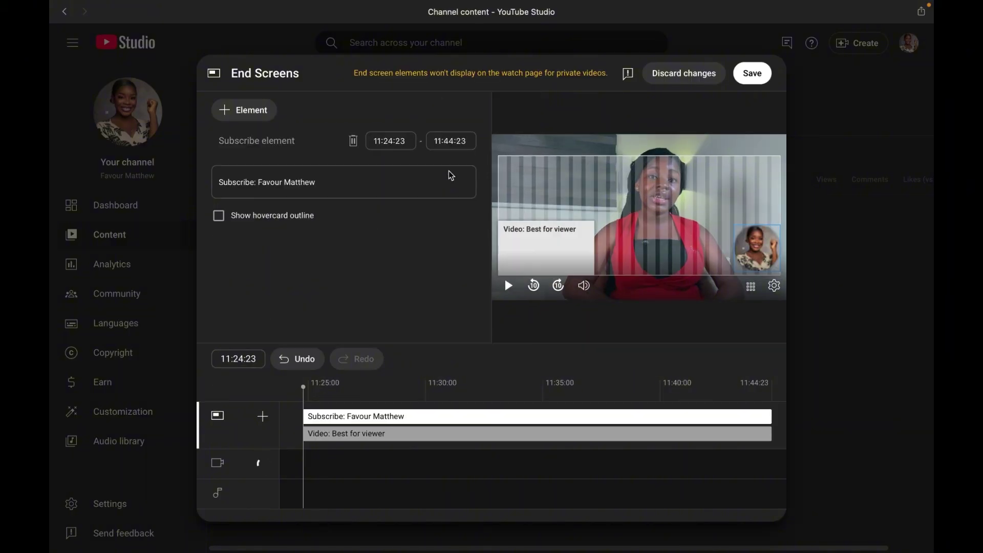
left_click(526, 243)
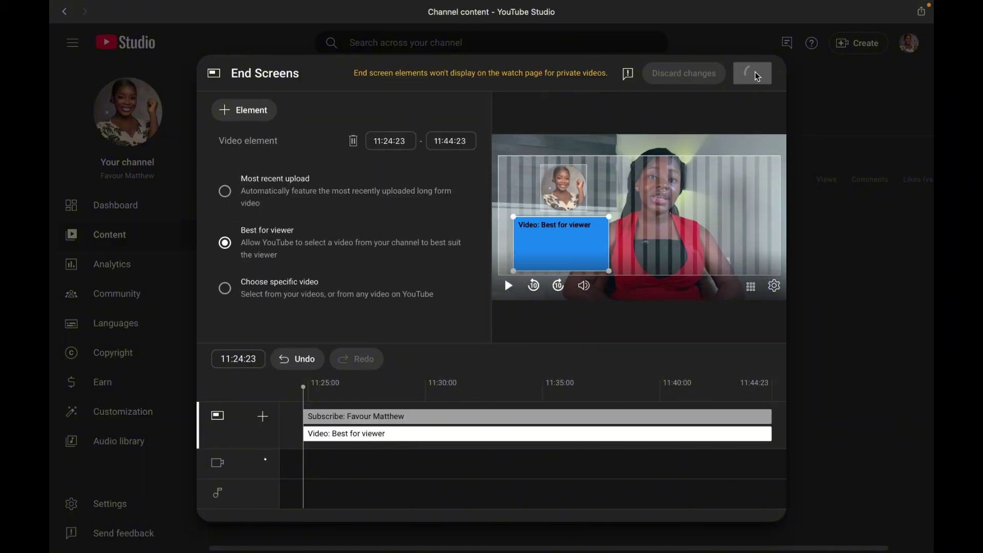
left_click(753, 73)
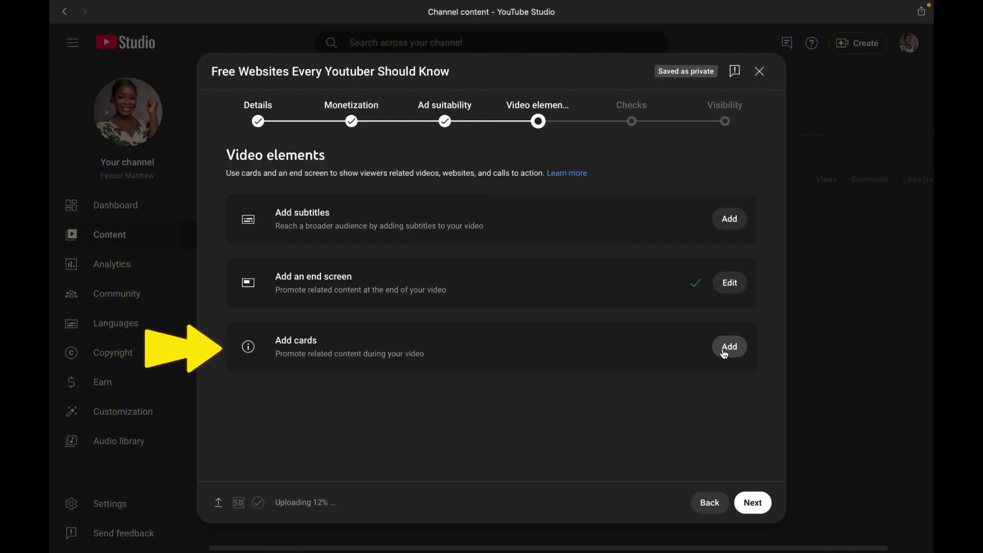
left_click(729, 347)
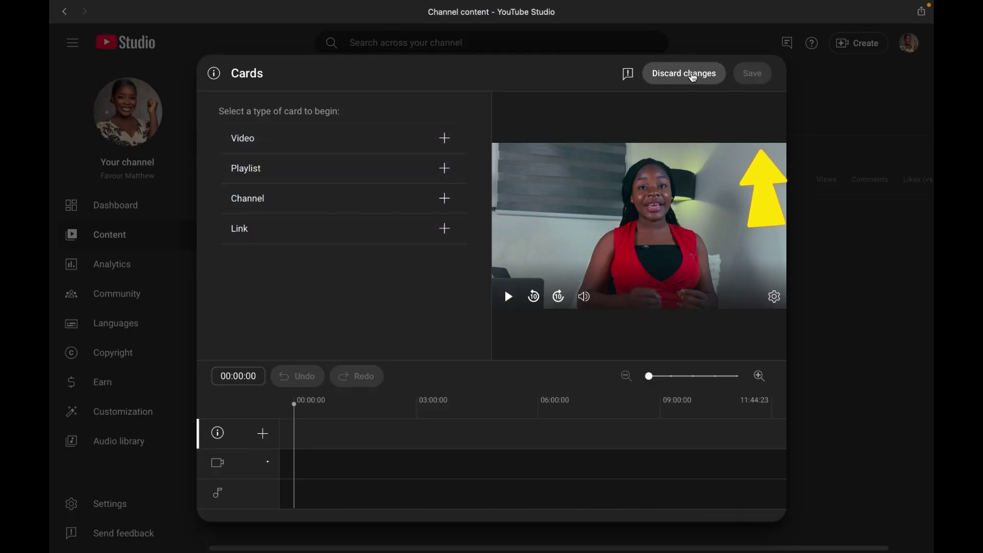
left_click(692, 76)
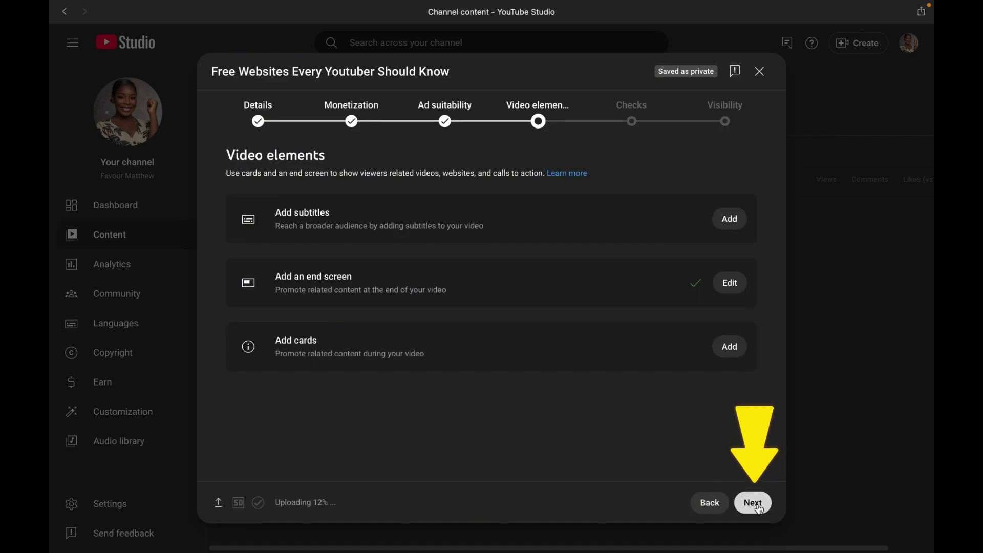
- Move past Checks to Visibility, keep Unlisted selected and expand the Schedule options
left_click(760, 510)
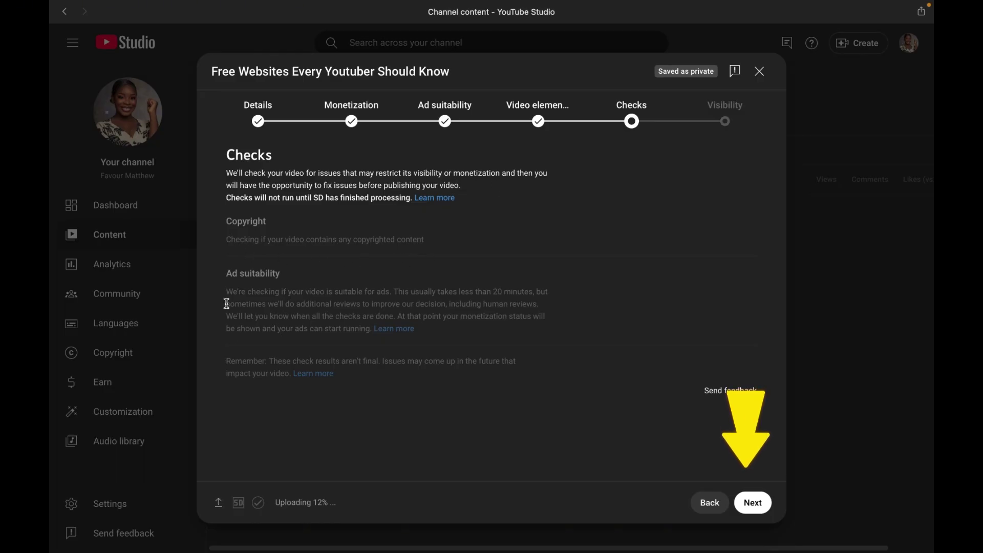
left_click(759, 504)
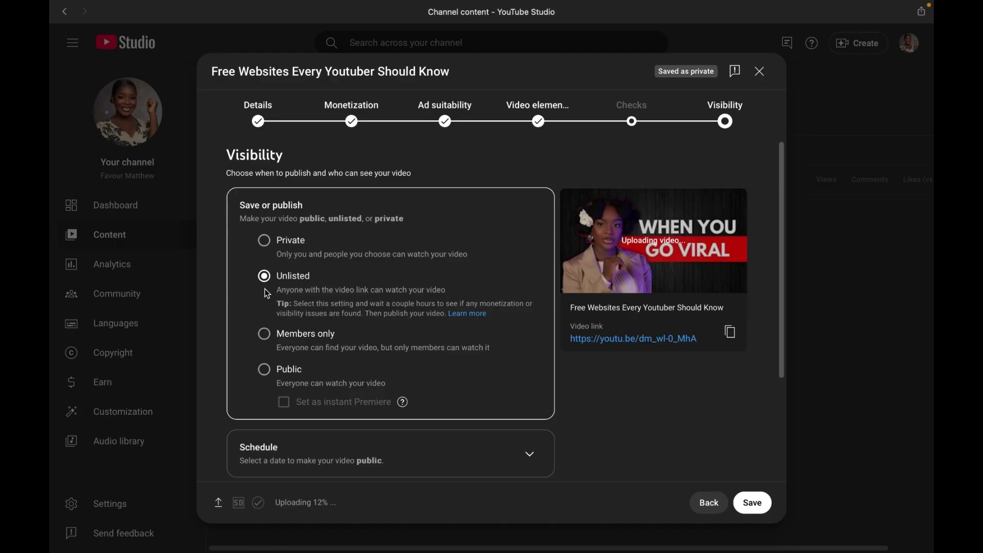
scroll(265, 289, "down", 3)
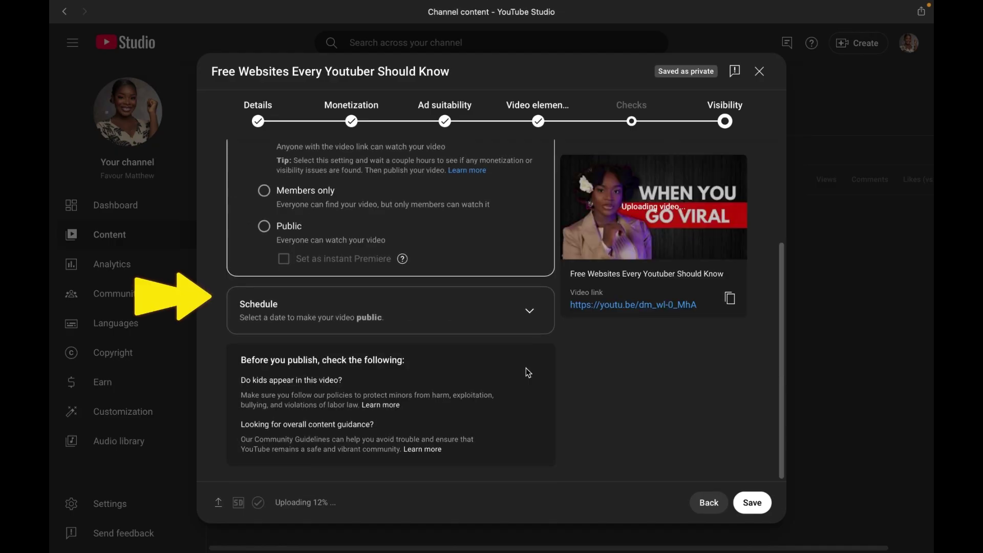
left_click(531, 329)
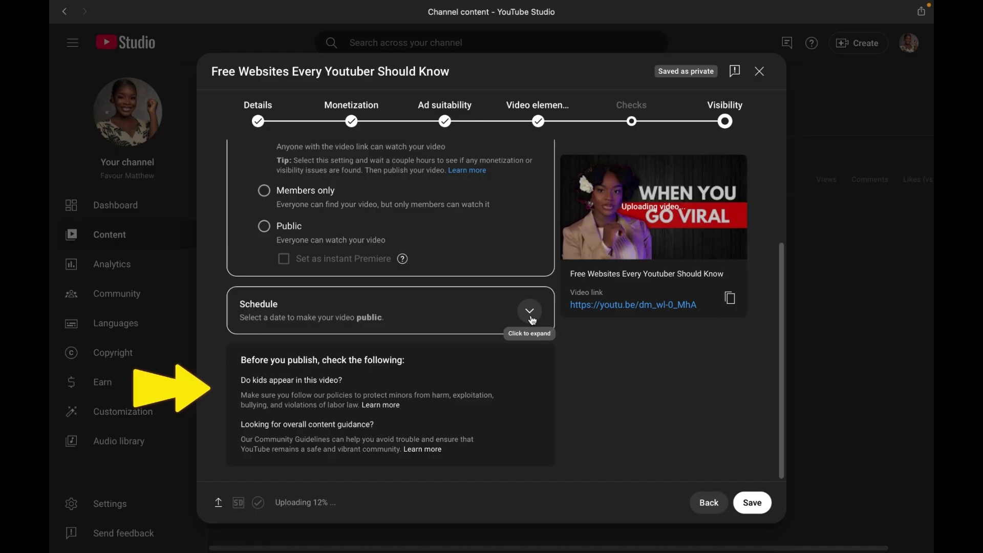
scroll(532, 320, "up", 2)
- Save the video as Unlisted while the upload continues at 12%
left_click(746, 501)
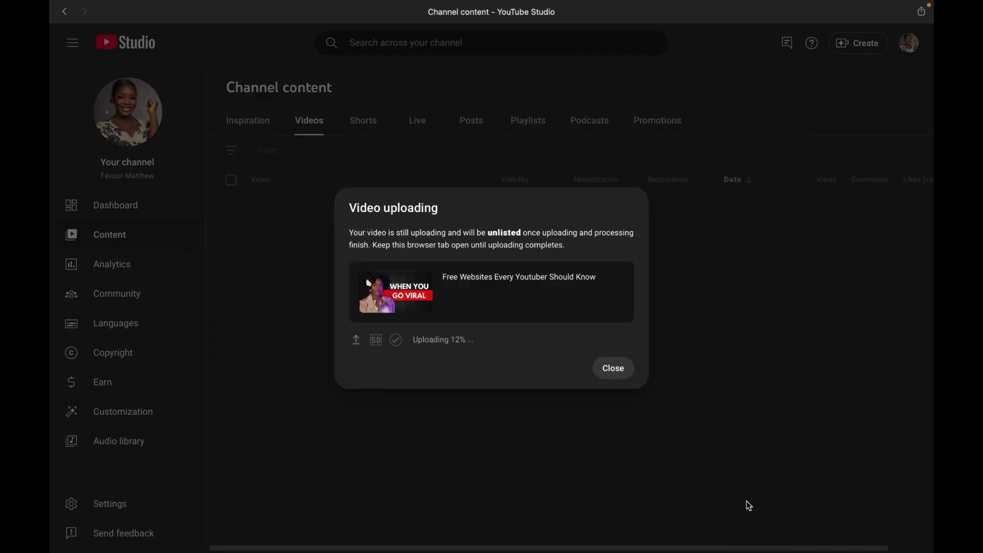